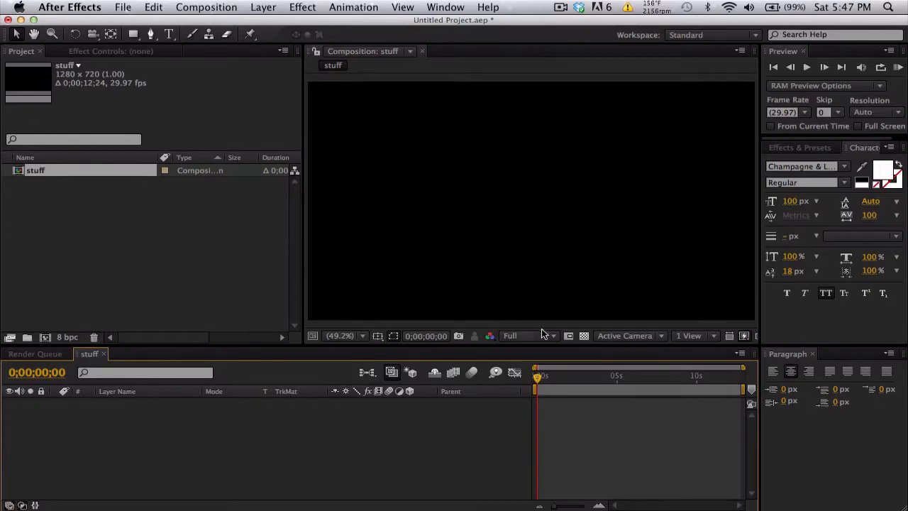
# Step: Create a new composition named "text", keeping the default settings
pyautogui.moveTo(538, 376); pyautogui.dragTo(558, 377)
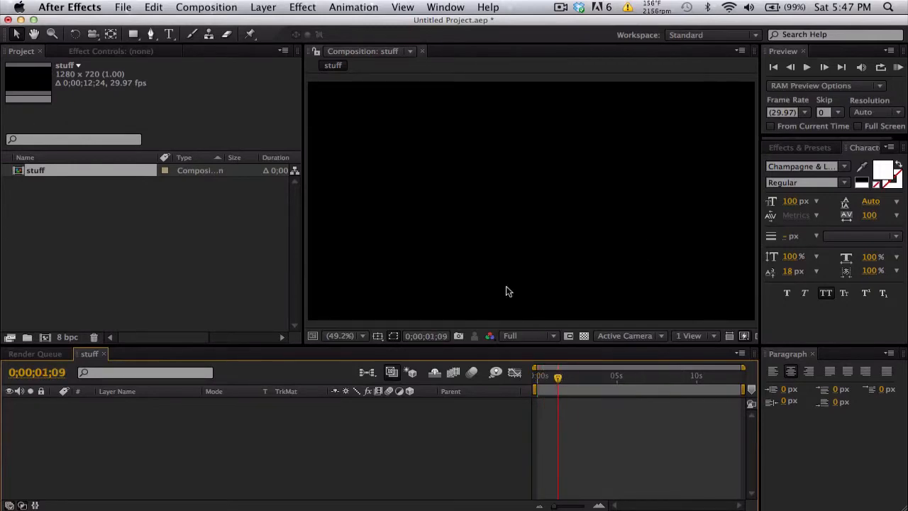
pyautogui.click(205, 7)
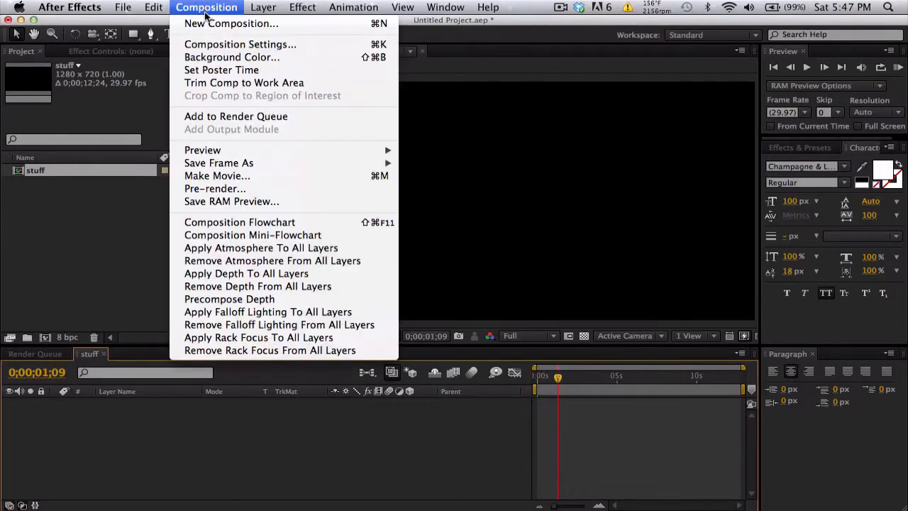
pyautogui.click(210, 25)
pyautogui.write('text')
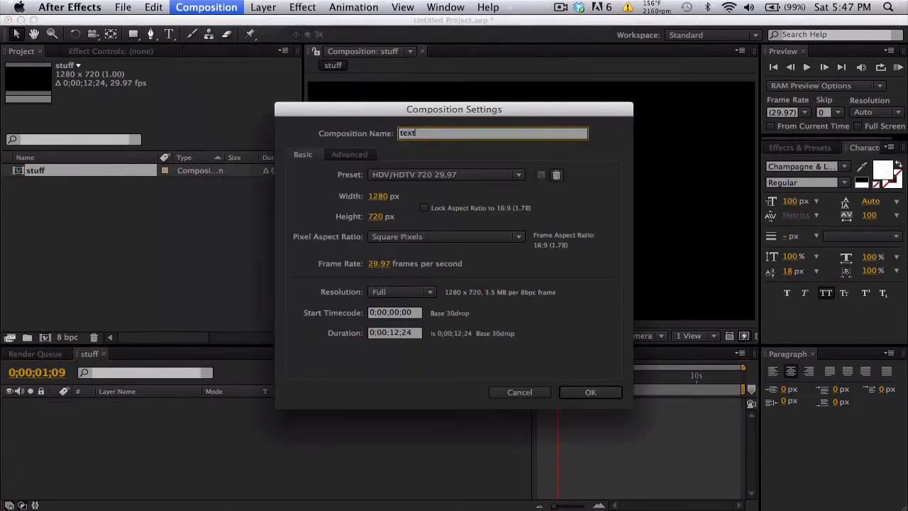
pyautogui.press('Return')
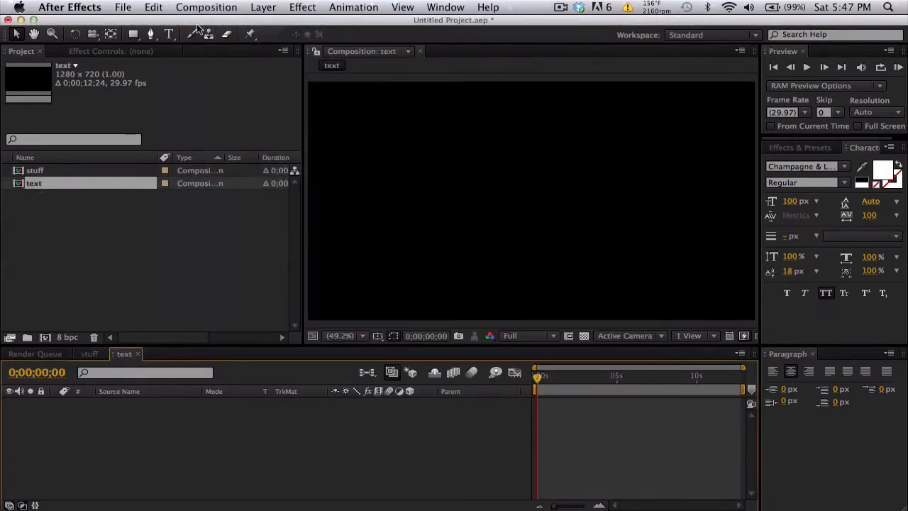
# Step: Add a text layer reading "BAKER" to the text composition
pyautogui.click(168, 34)
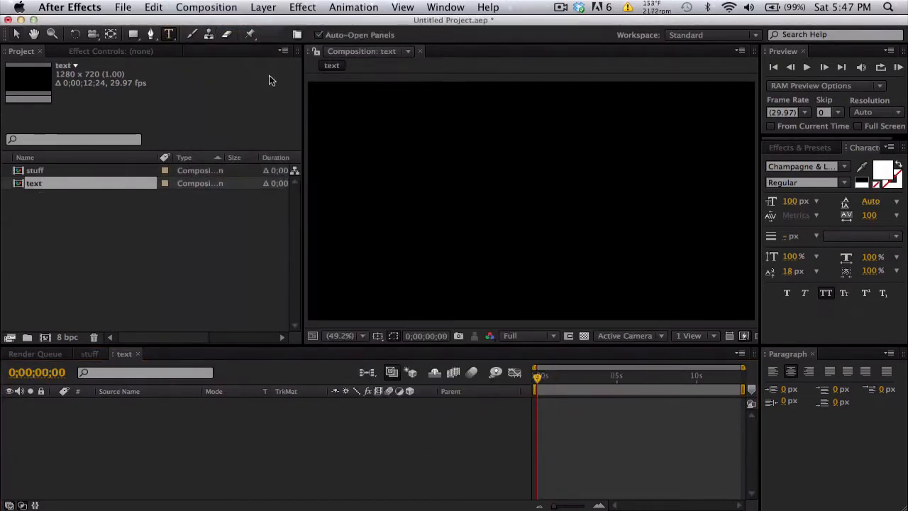
pyautogui.click(430, 157)
pyautogui.write('BAKER')
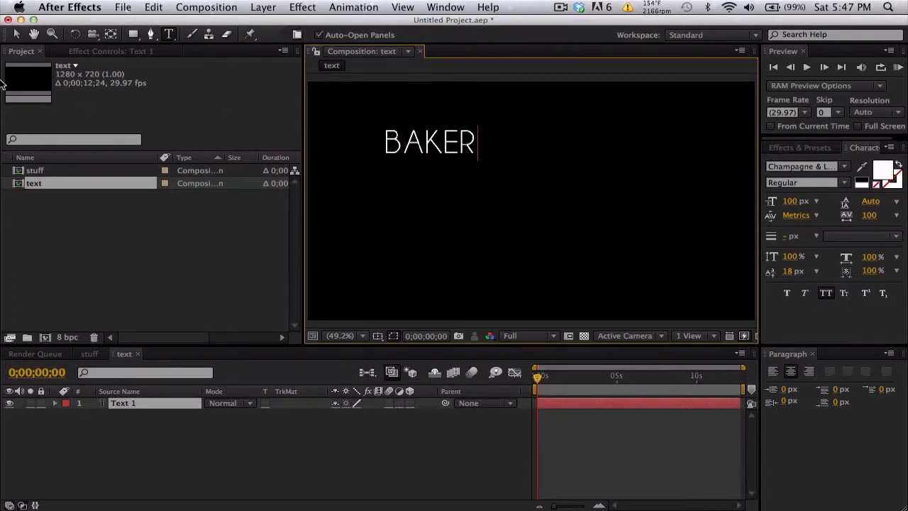
pyautogui.click(16, 34)
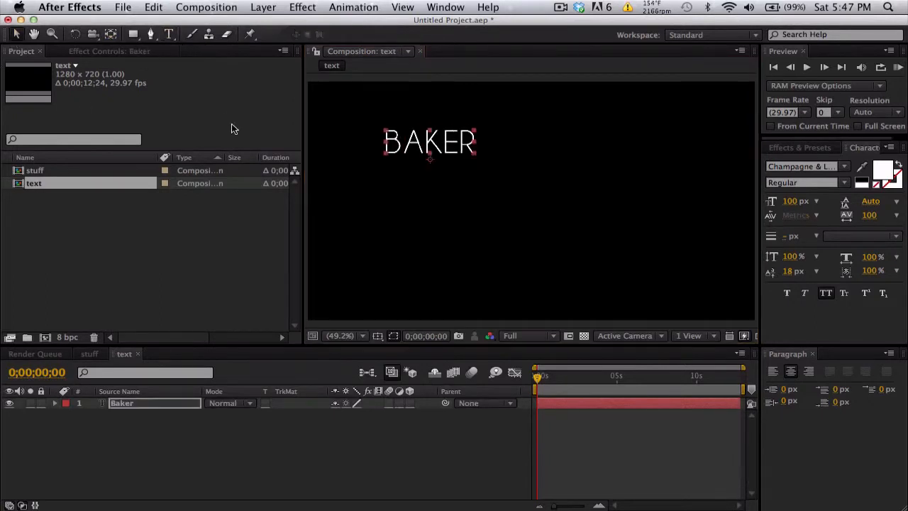
# Step: Move the BAKER text toward the middle of the frame and enlarge its font size to 202 px
pyautogui.moveTo(433, 153); pyautogui.dragTo(511, 202)
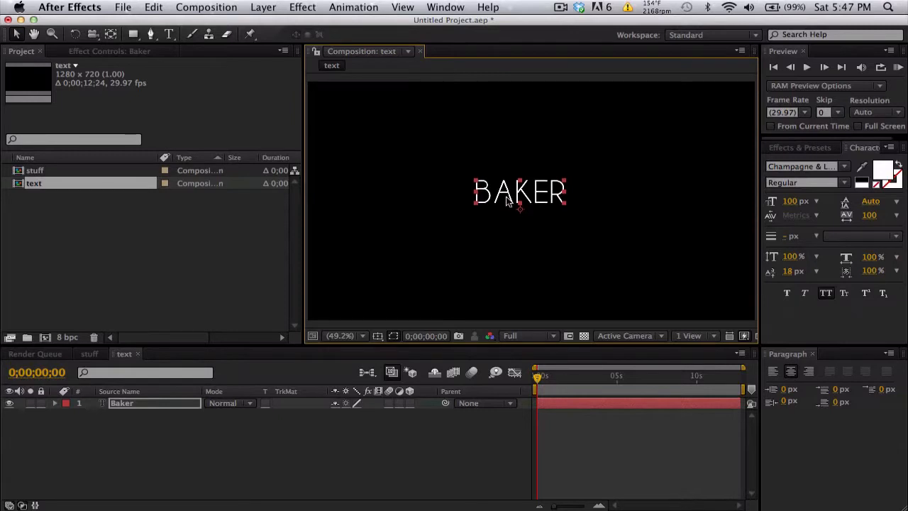
pyautogui.doubleClick(510, 200)
pyautogui.moveTo(797, 205); pyautogui.dragTo(871, 204)
pyautogui.click(16, 34)
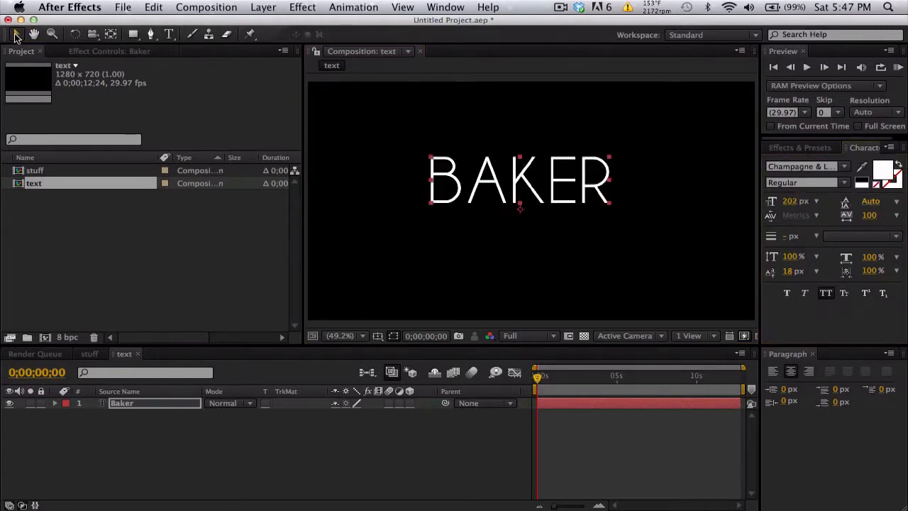
# Step: Center the BAKER text in the frame using the title/action safe guides, and hide the guides when done
pyautogui.moveTo(548, 186); pyautogui.dragTo(547, 209)
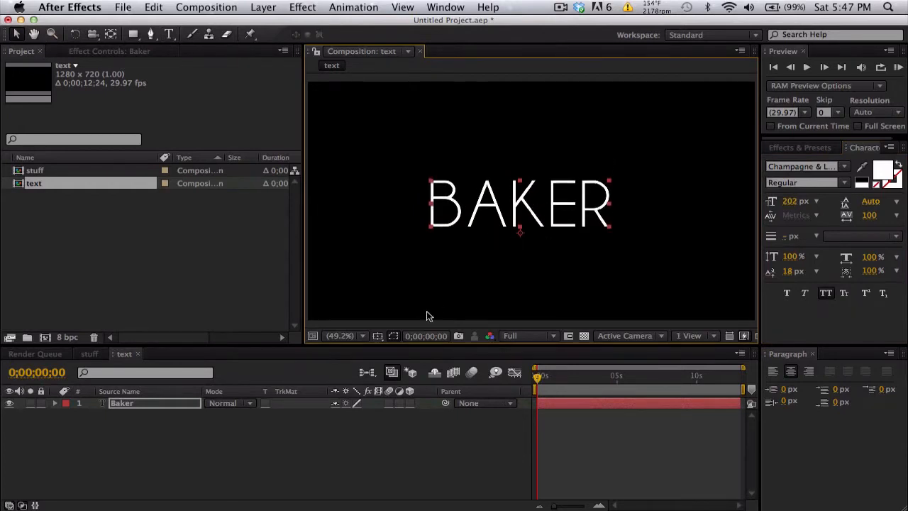
pyautogui.click(378, 336)
pyautogui.click(394, 349)
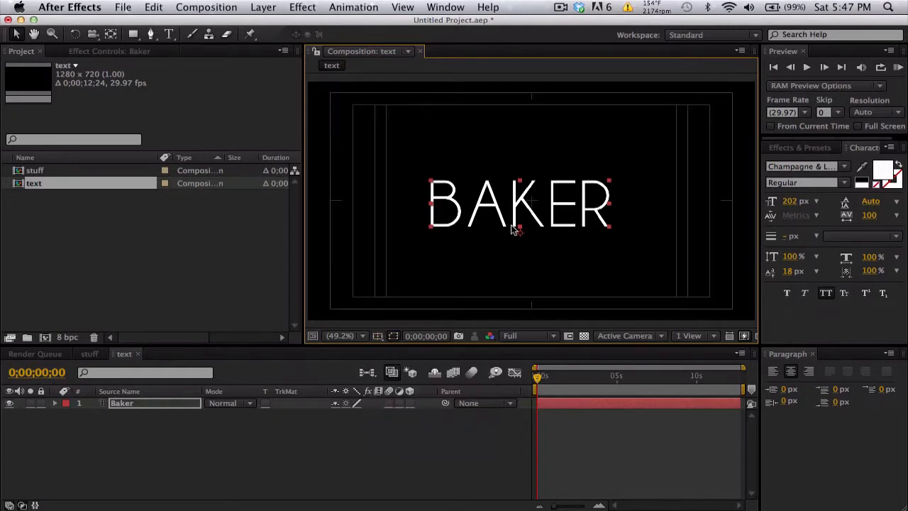
pyautogui.moveTo(545, 218); pyautogui.dragTo(557, 215)
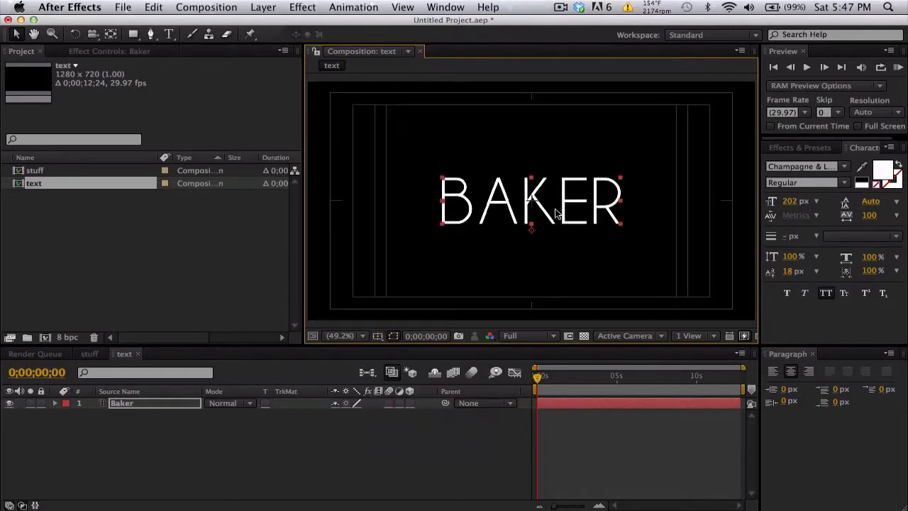
pyautogui.click(378, 336)
pyautogui.click(389, 348)
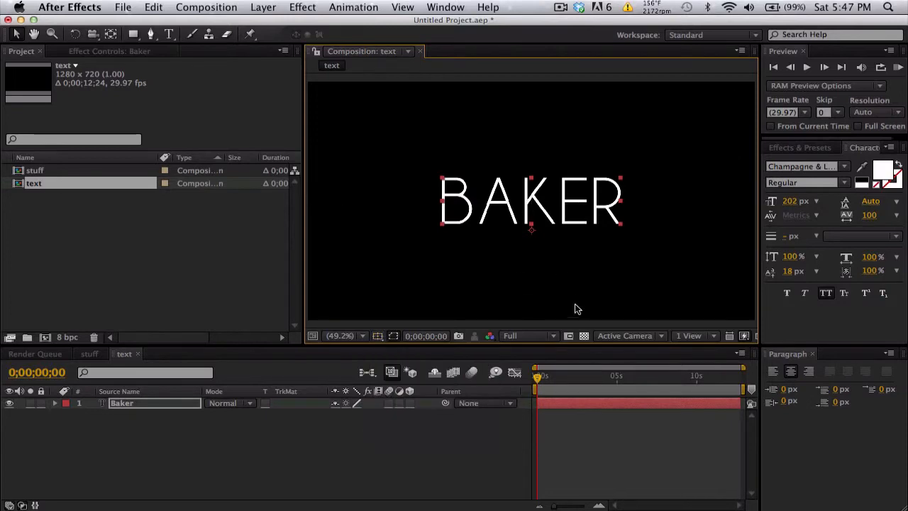
# Step: Check the text composition's background against the transparency grid, ending with the grid off
pyautogui.click(586, 336)
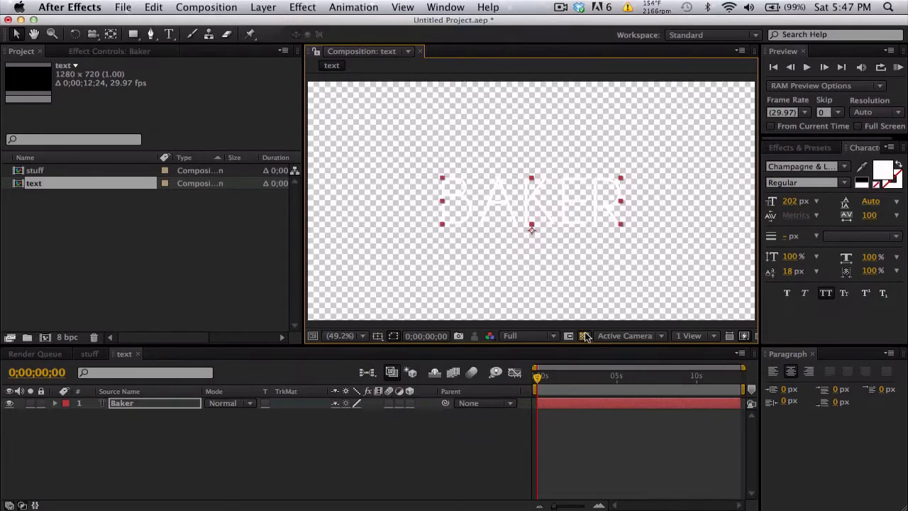
pyautogui.click(586, 337)
pyautogui.click(586, 337)
pyautogui.click(587, 336)
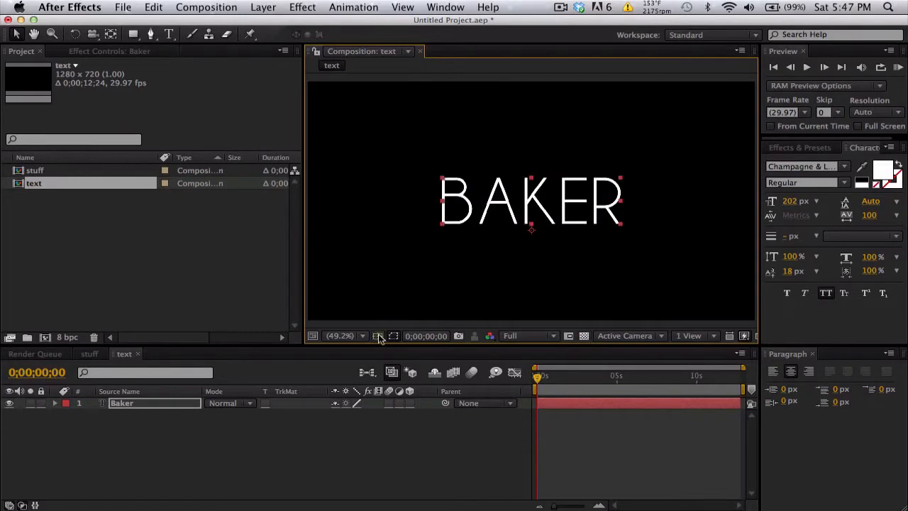
# Step: Place the text composition in the stuff composition as a layer and trim its end to 0;00;01;21
pyautogui.click(96, 353)
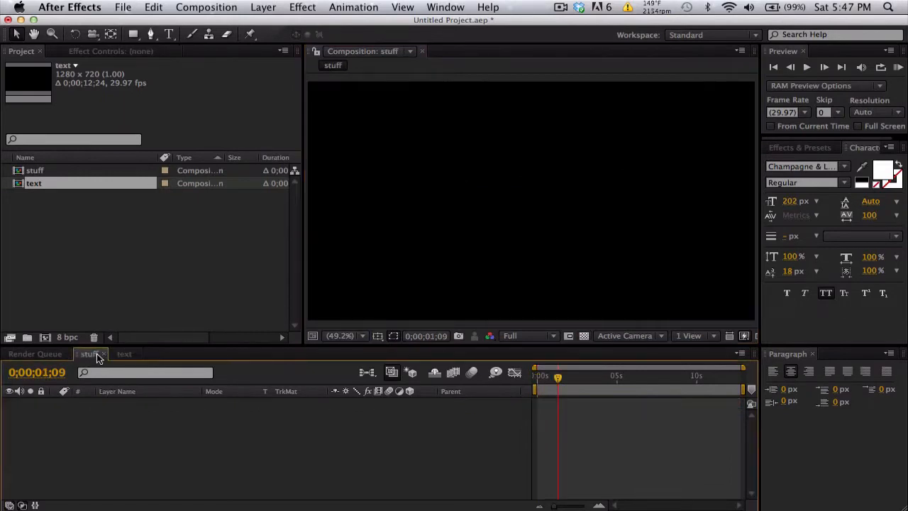
pyautogui.moveTo(38, 184); pyautogui.dragTo(135, 410)
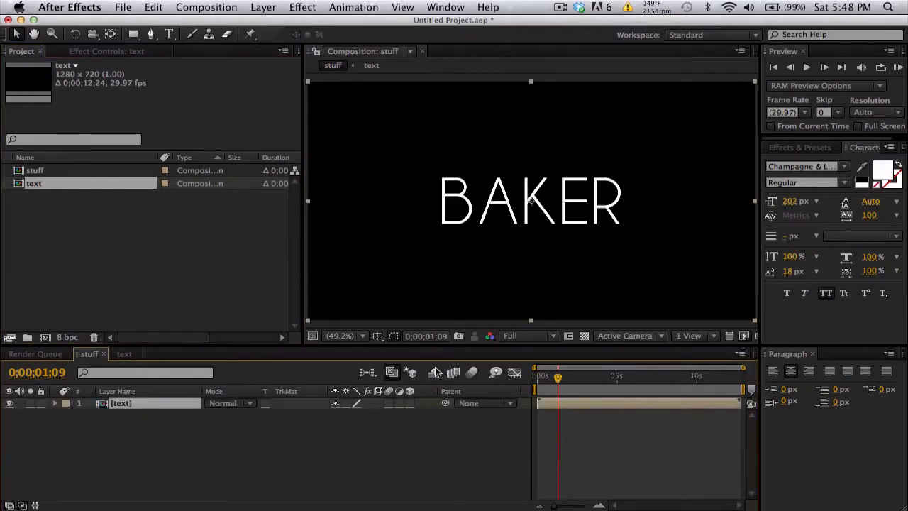
pyautogui.moveTo(546, 377); pyautogui.dragTo(565, 378)
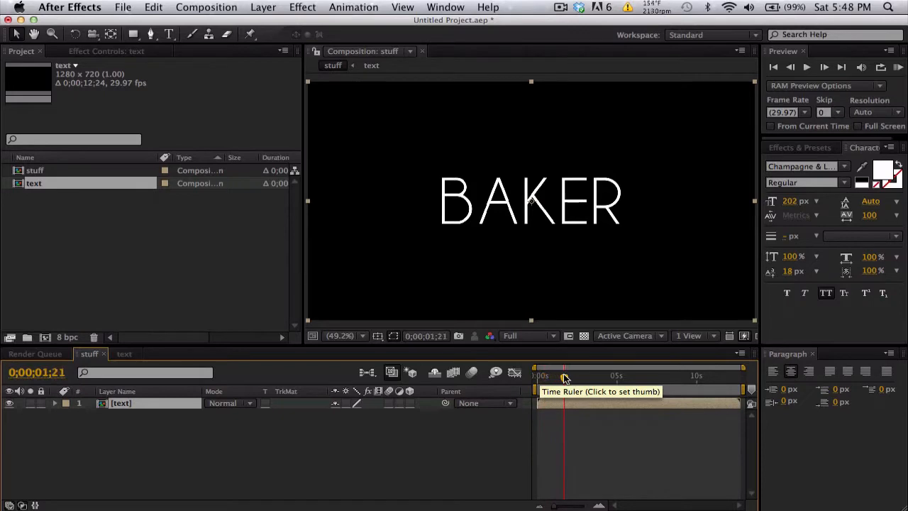
pyautogui.hotkey('alt', ']')
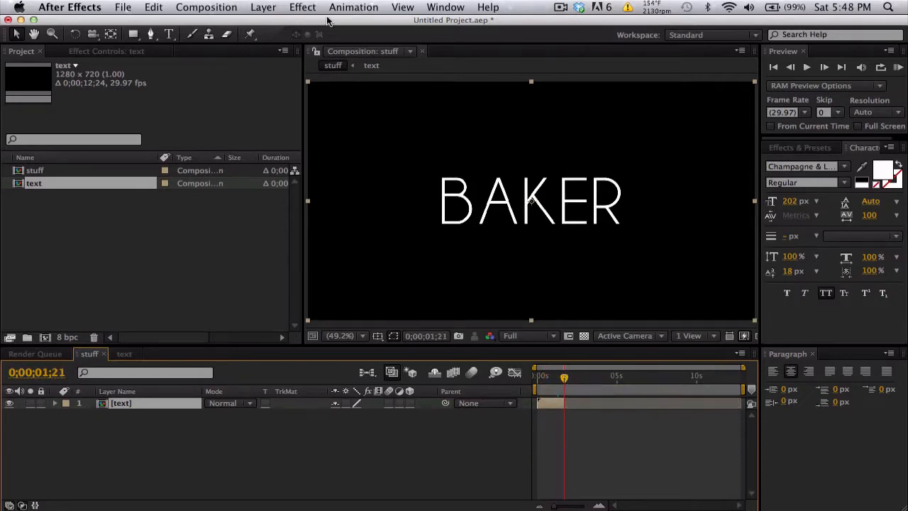
# Step: Create a solid named "form text" in the stuff composition and trim its start to 0;00;01;21
pyautogui.click(264, 7)
pyautogui.moveTo(269, 23)
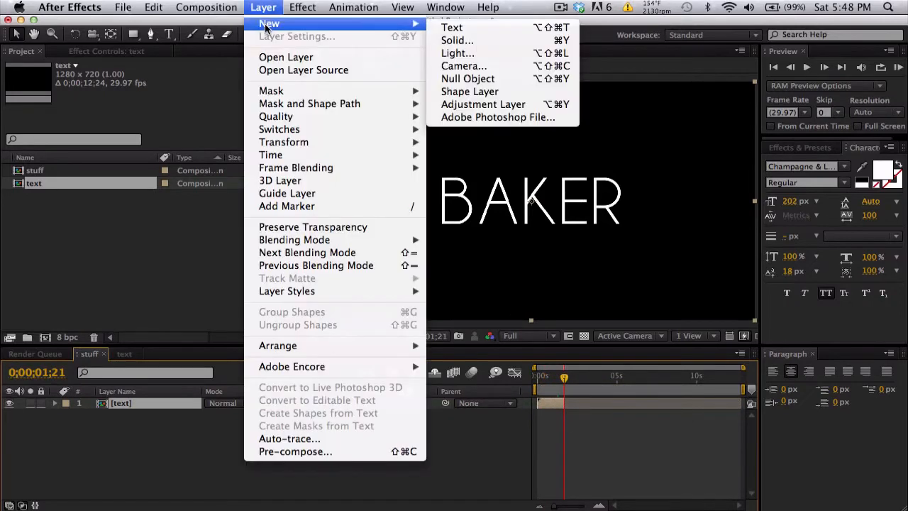
pyautogui.click(465, 37)
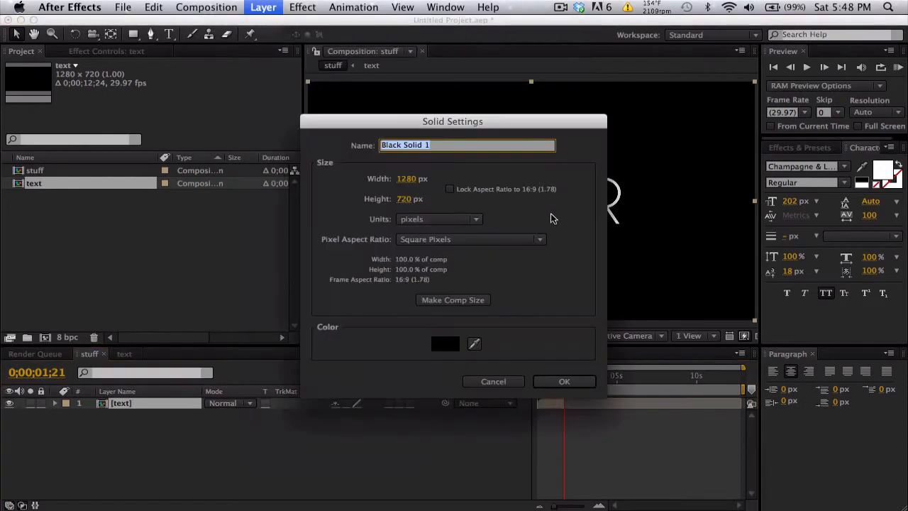
pyautogui.write('form text')
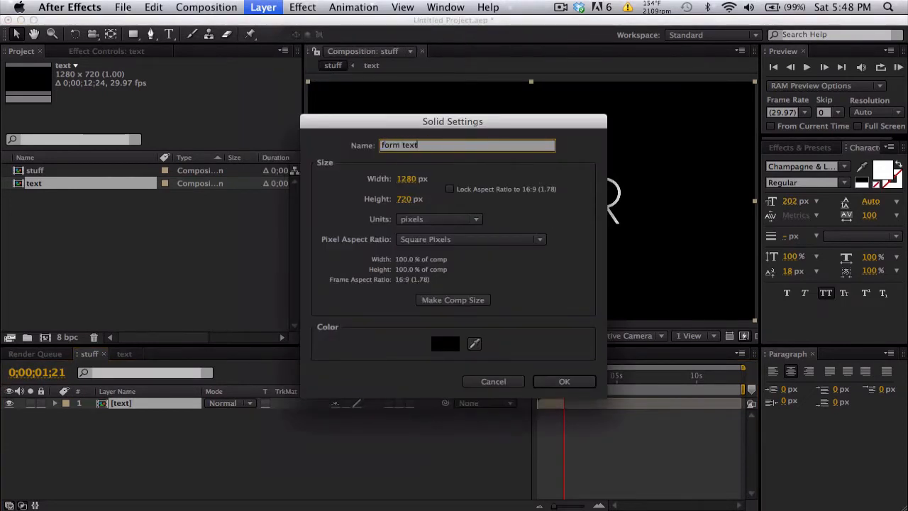
pyautogui.press('Return')
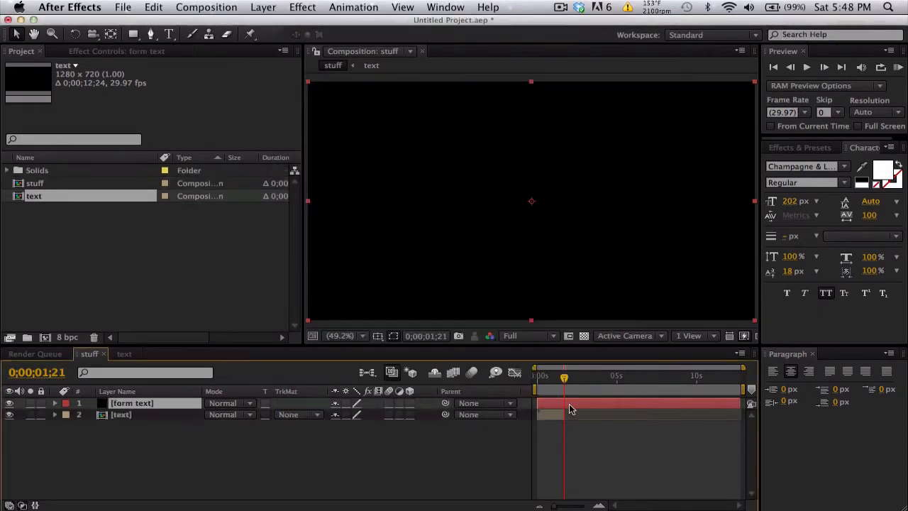
pyautogui.hotkey('alt', '[')
pyautogui.press('=')
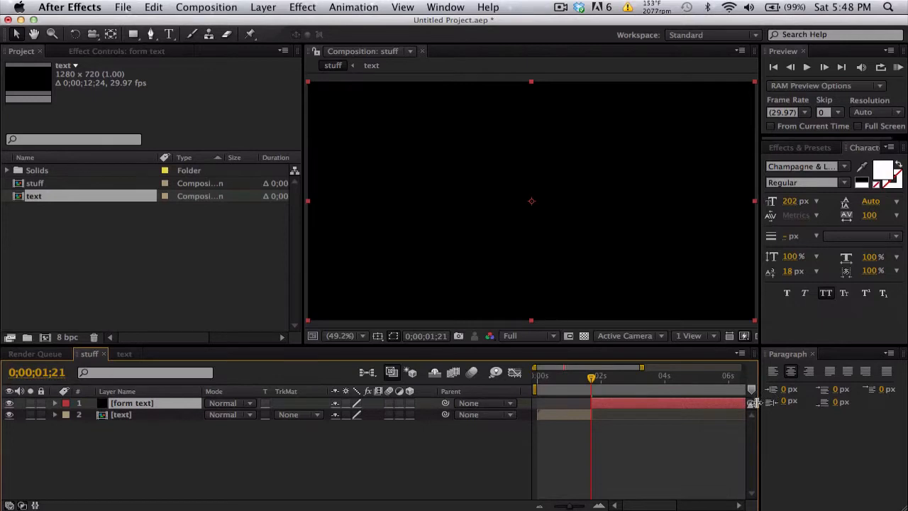
# Step: Go to 0;00;03;18 and apply the Trapcode Form effect to the form text solid
pyautogui.click(812, 354)
pyautogui.moveTo(591, 389); pyautogui.dragTo(653, 389)
pyautogui.click(800, 148)
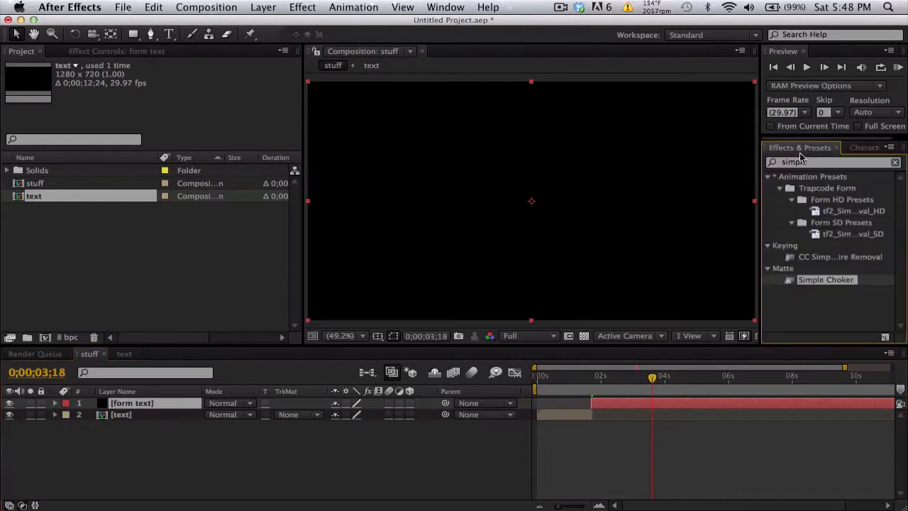
pyautogui.click(802, 162)
pyautogui.write('form')
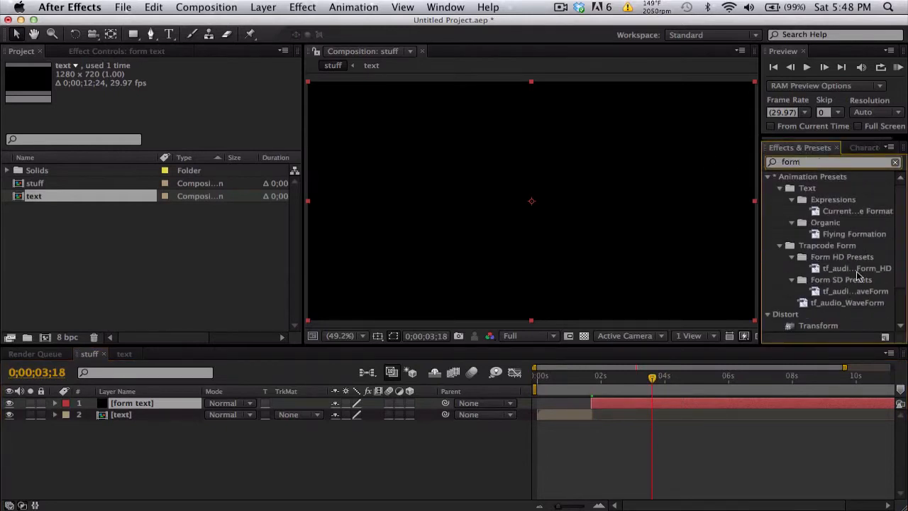
pyautogui.scroll(-3, 857, 276)
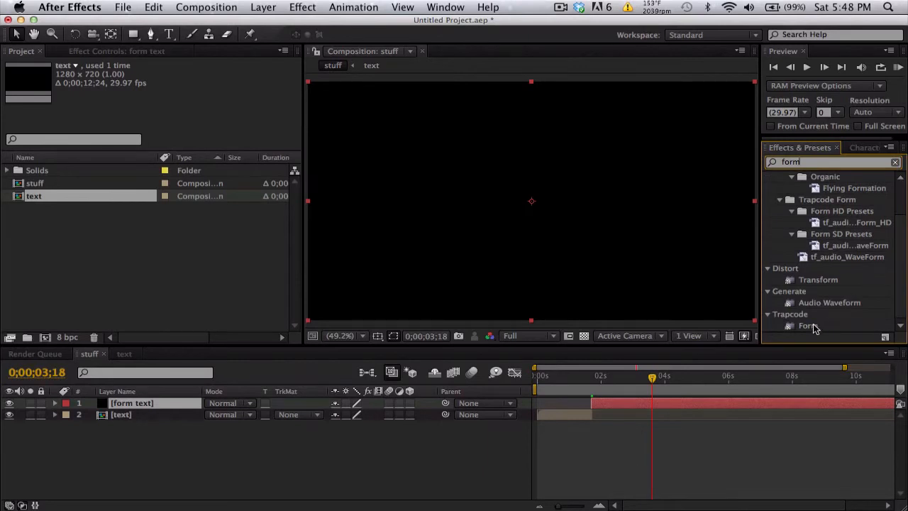
pyautogui.moveTo(814, 328); pyautogui.dragTo(695, 404)
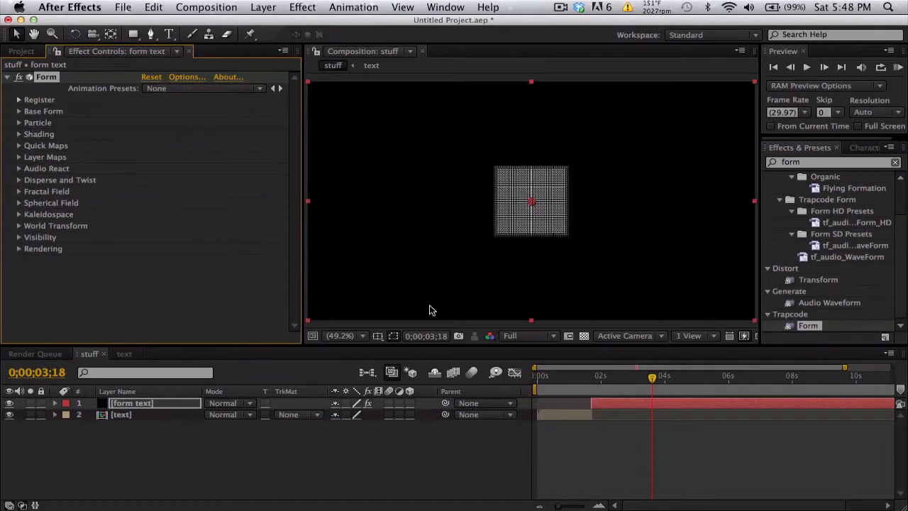
# Step: Set the Form effect's Base Form Size X to 1280 and Size Y to 720
pyautogui.click(362, 336)
pyautogui.click(366, 247)
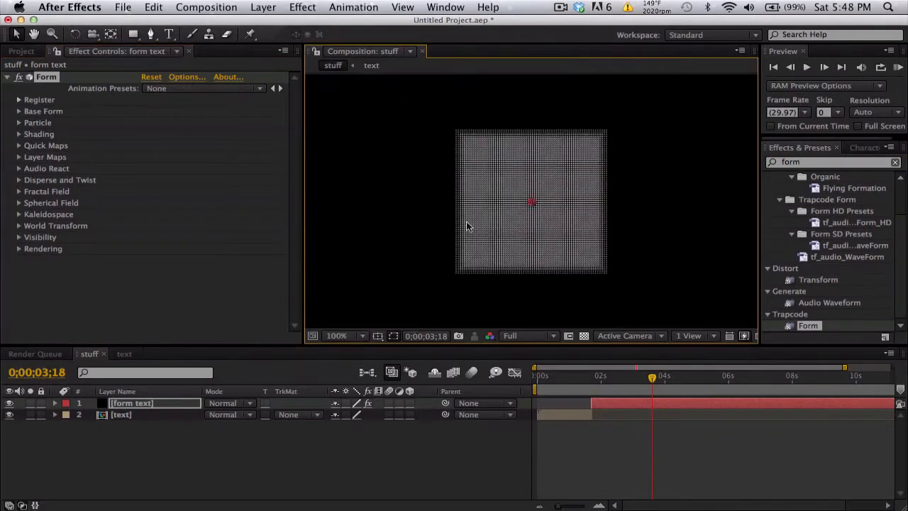
pyautogui.press('h')
pyautogui.moveTo(506, 223)
pyautogui.mouseDown()
pyautogui.moveTo(577, 217)
pyautogui.moveTo(507, 215)
pyautogui.mouseUp()
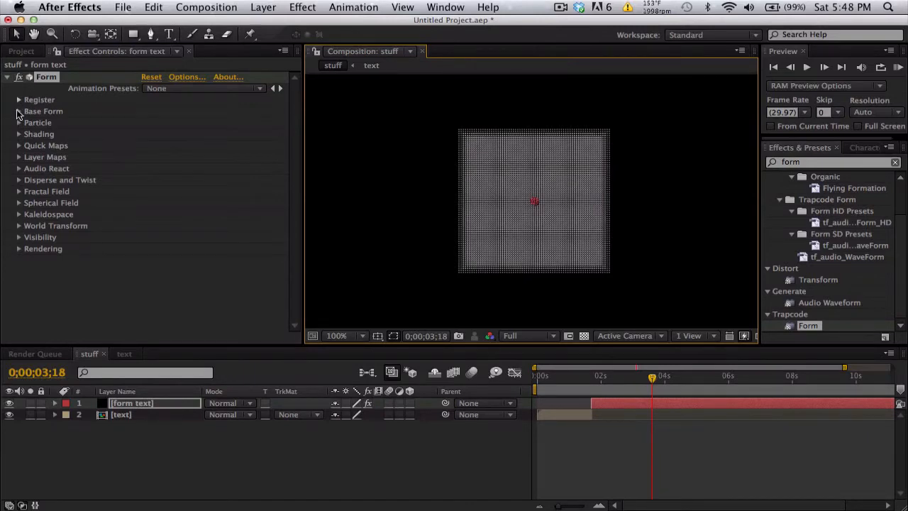
pyautogui.click(18, 112)
pyautogui.scroll(-2, 20, 115)
pyautogui.click(151, 101)
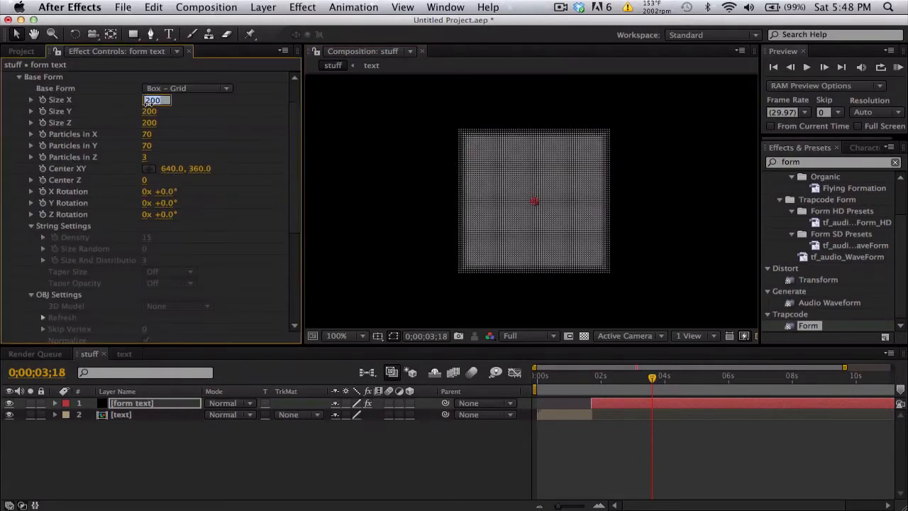
pyautogui.write('1280')
pyautogui.press('Return')
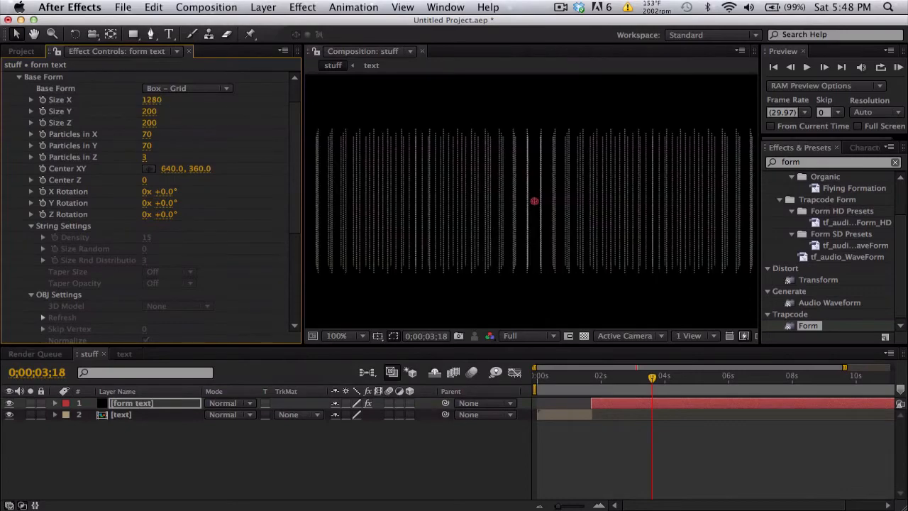
pyautogui.click(146, 112)
pyautogui.write('7')
pyautogui.press('Return')
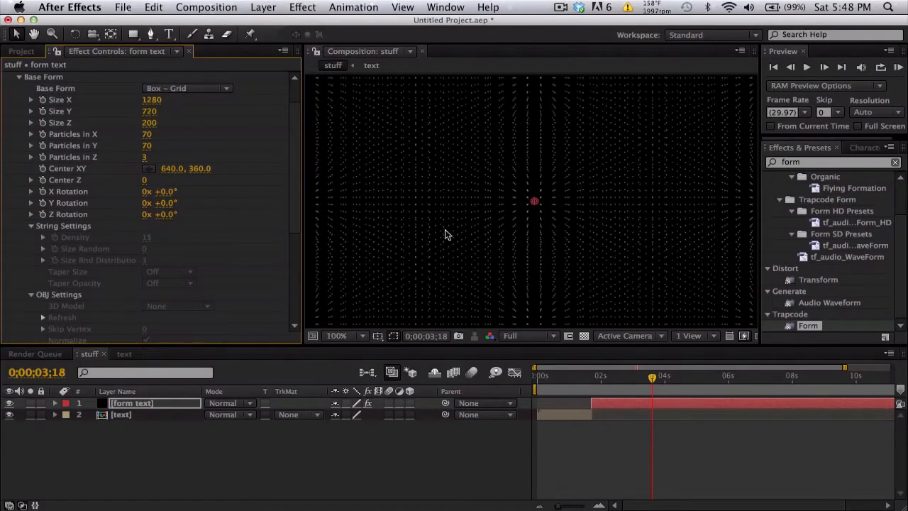
# Step: Set the Form effect's Particles in Z to 1 and fit the whole composition in the viewer
pyautogui.moveTo(505, 237)
pyautogui.mouseDown()
pyautogui.moveTo(712, 335)
pyautogui.moveTo(560, 184)
pyautogui.mouseUp()
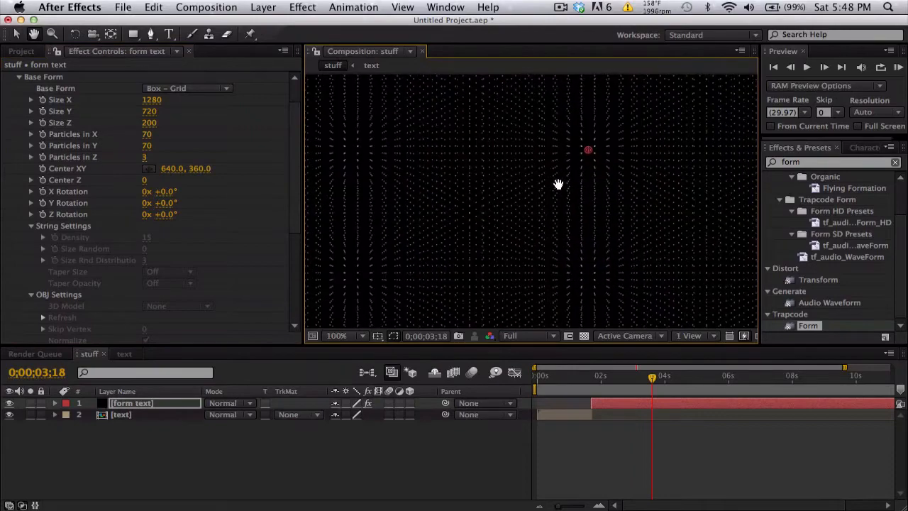
pyautogui.click(145, 157)
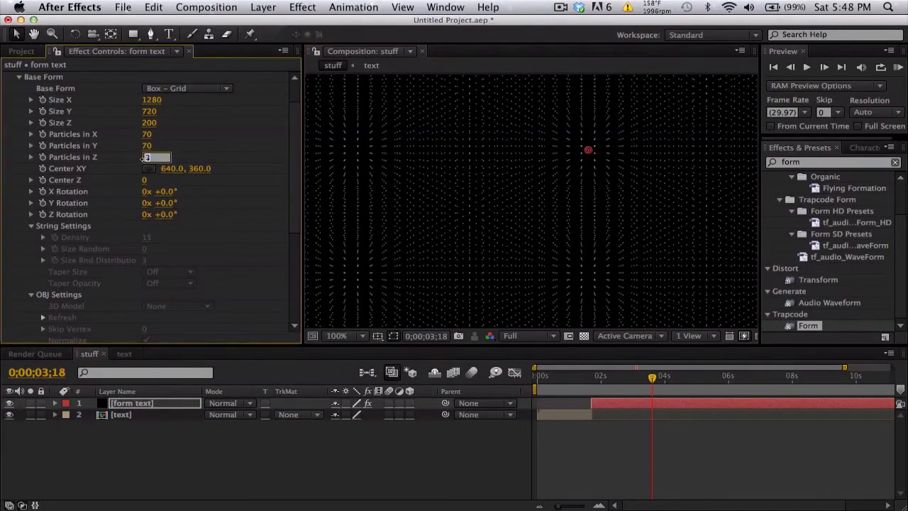
pyautogui.press('Return')
pyautogui.click(364, 337)
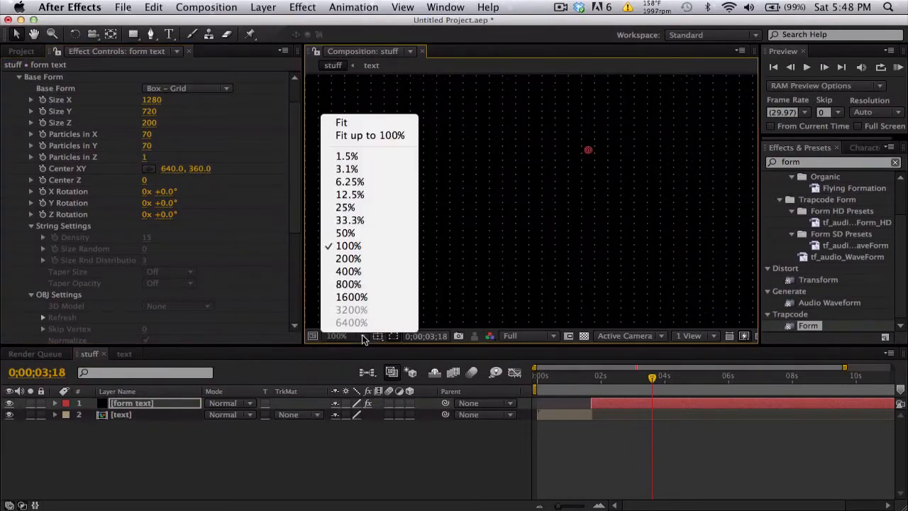
pyautogui.click(377, 120)
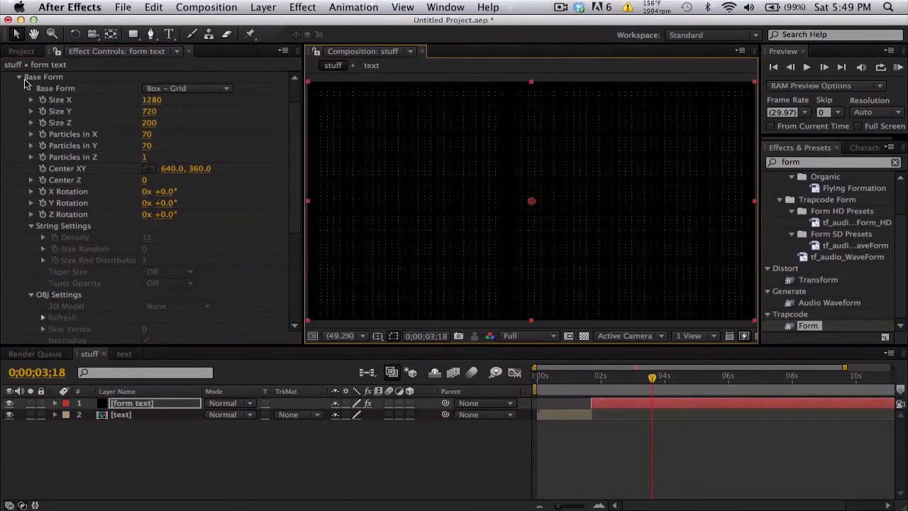
# Step: In Form's Layer Maps, choose the text layer as the Color and Alpha map layer
pyautogui.click(18, 78)
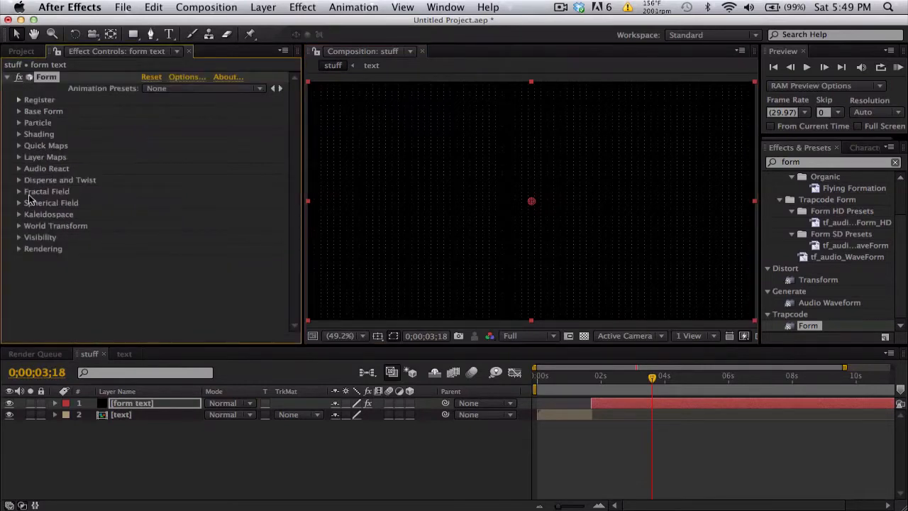
pyautogui.click(18, 157)
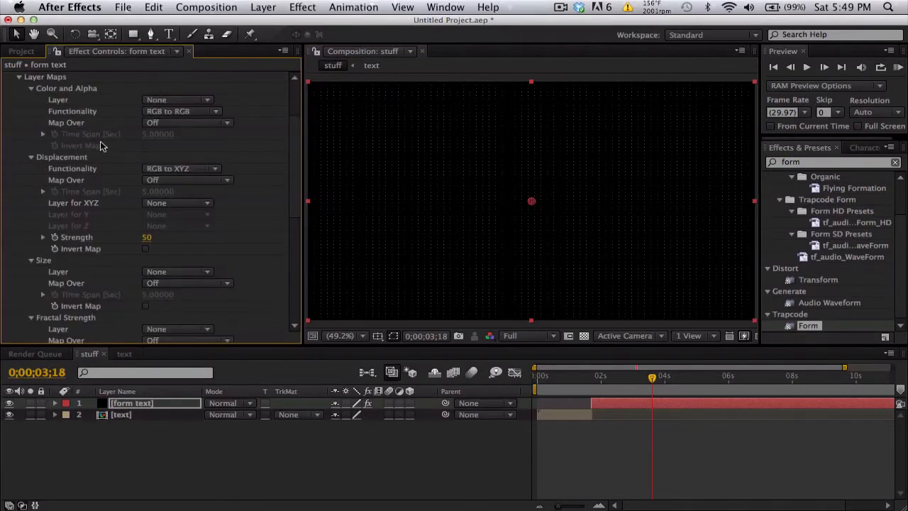
pyautogui.scroll(3, 101, 146)
pyautogui.click(31, 129)
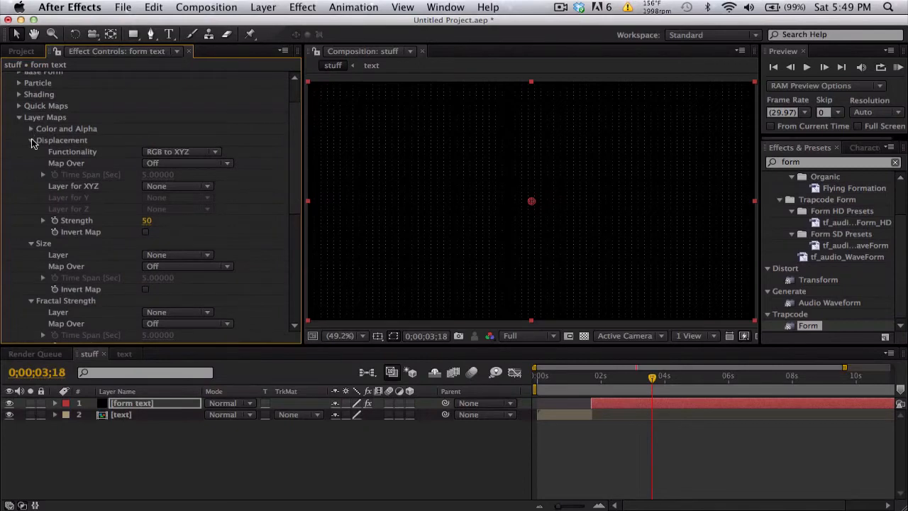
pyautogui.click(31, 140)
pyautogui.click(31, 152)
pyautogui.click(31, 163)
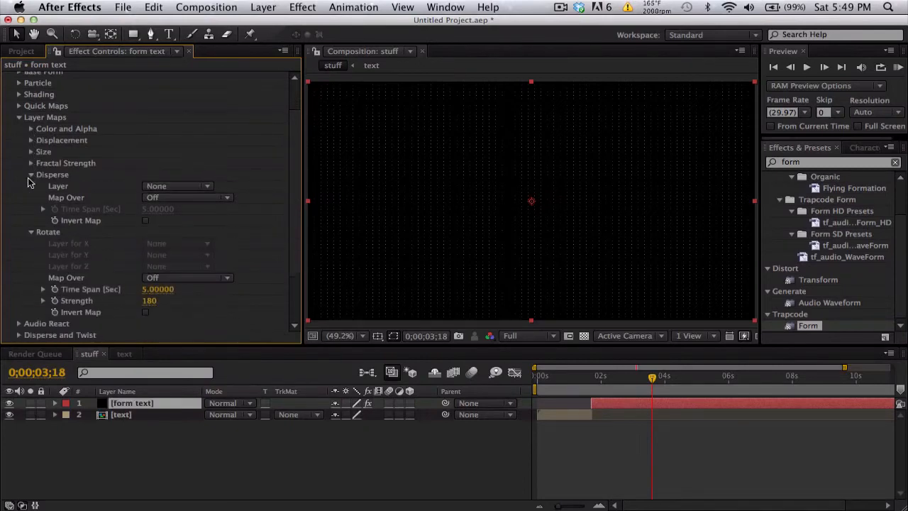
pyautogui.click(31, 175)
pyautogui.click(31, 187)
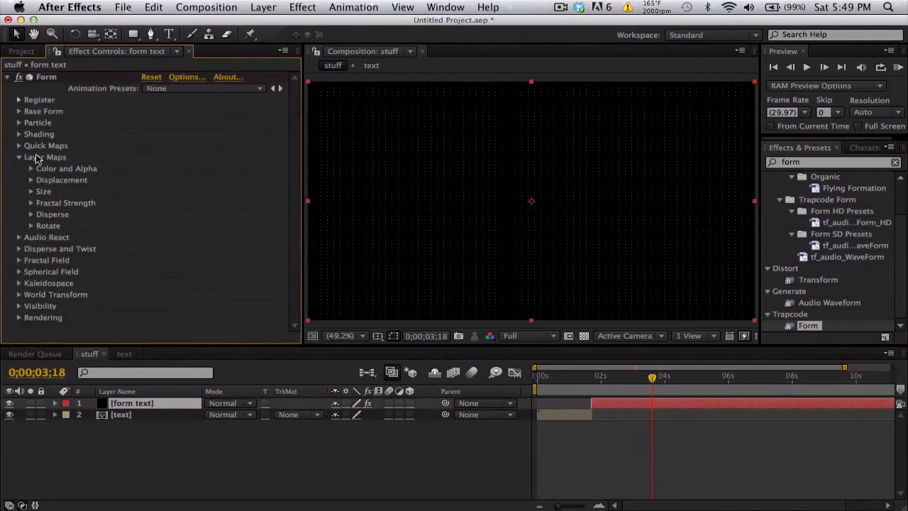
pyautogui.click(31, 170)
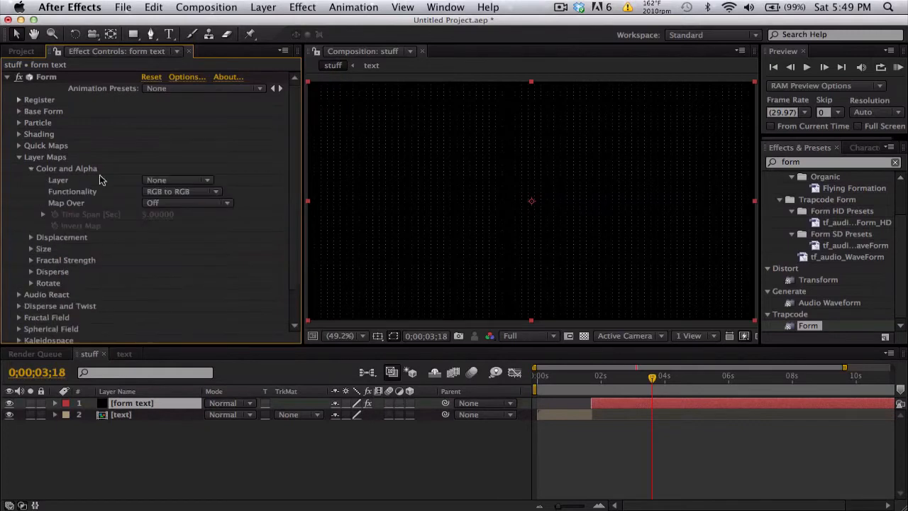
pyautogui.click(151, 181)
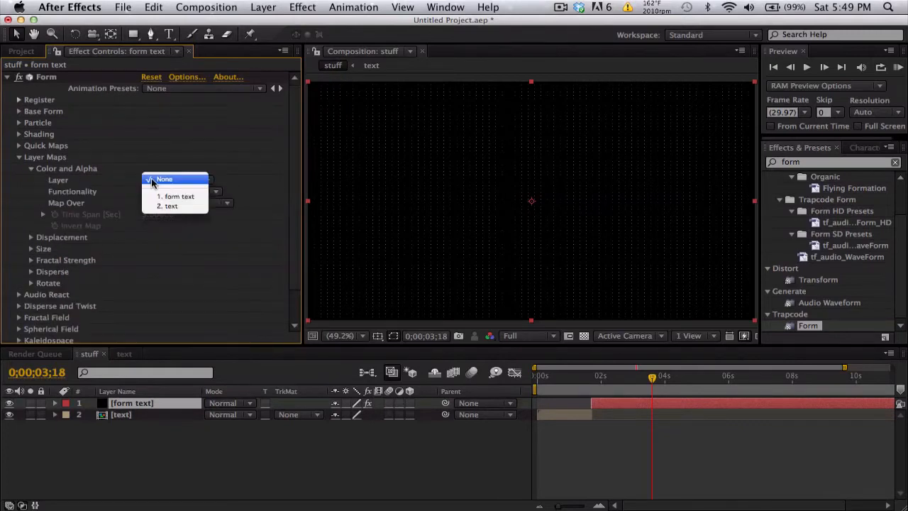
pyautogui.click(184, 206)
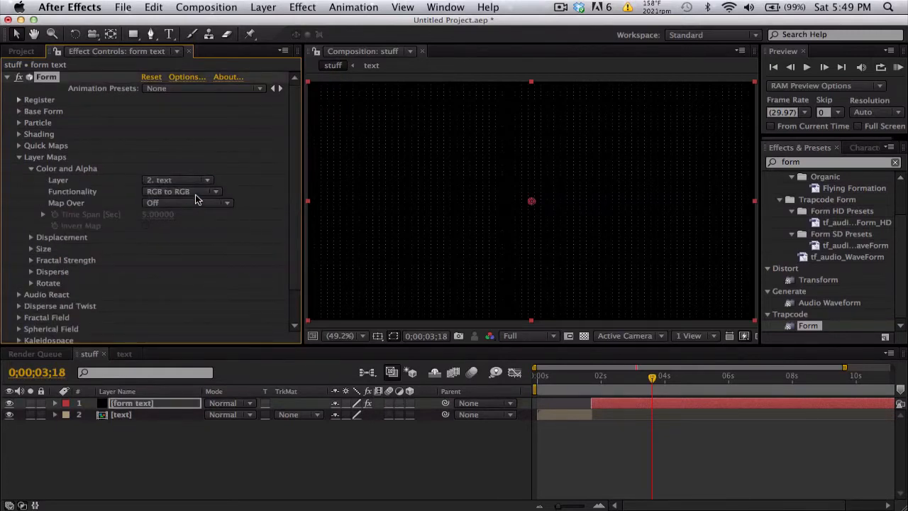
# Step: Set the Color and Alpha map's Functionality to RGBA to RGBA and its Map Over to XY
pyautogui.click(196, 194)
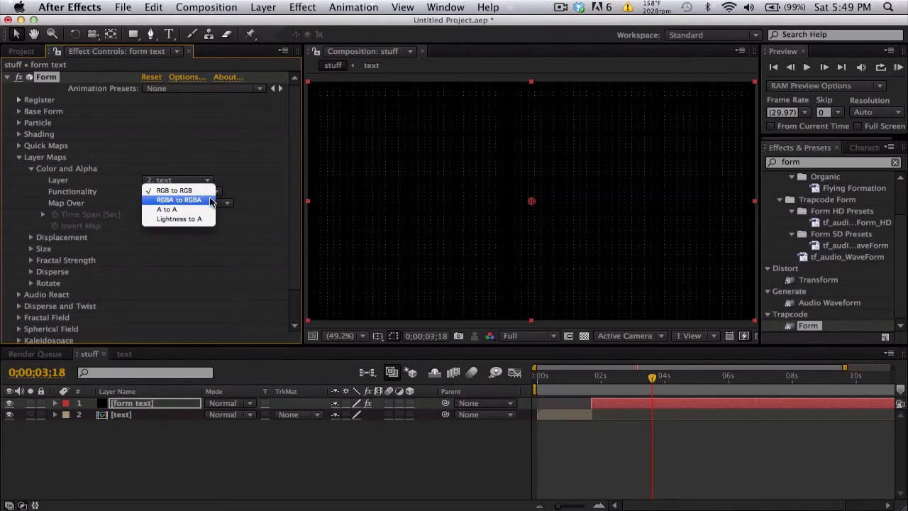
pyautogui.click(210, 200)
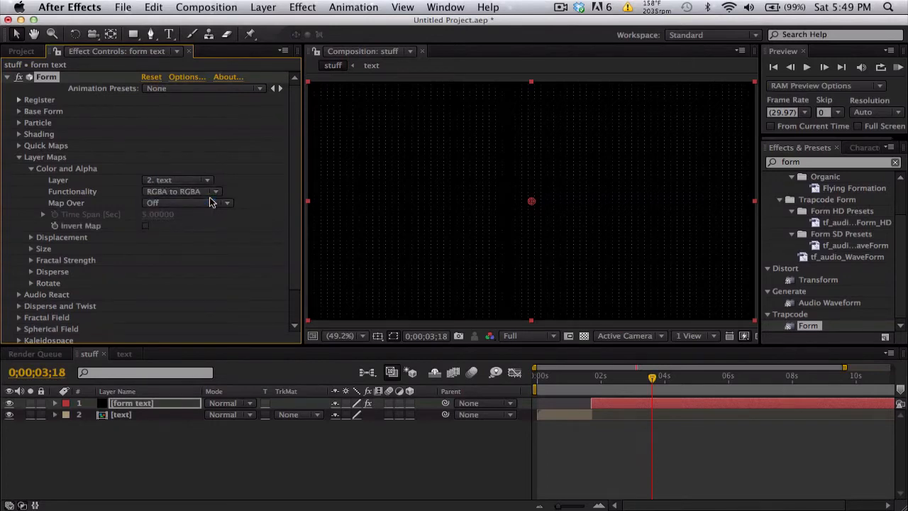
pyautogui.click(183, 202)
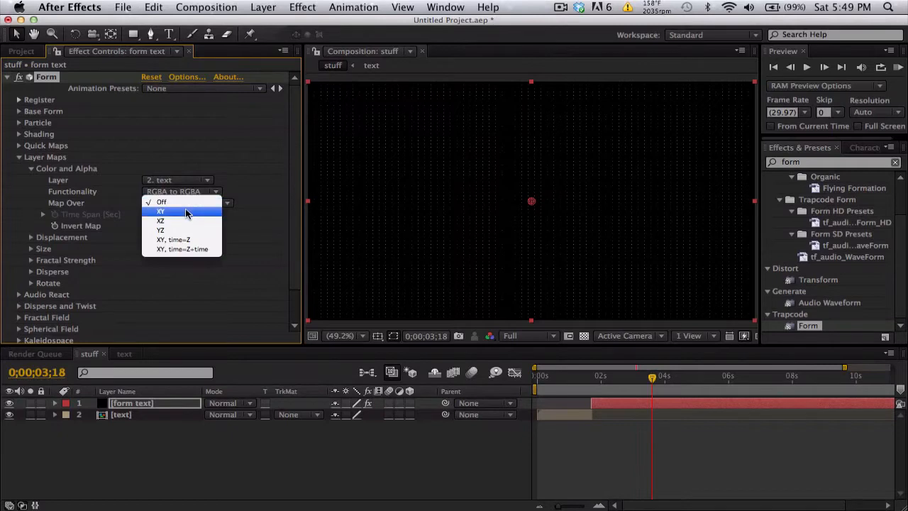
pyautogui.click(186, 212)
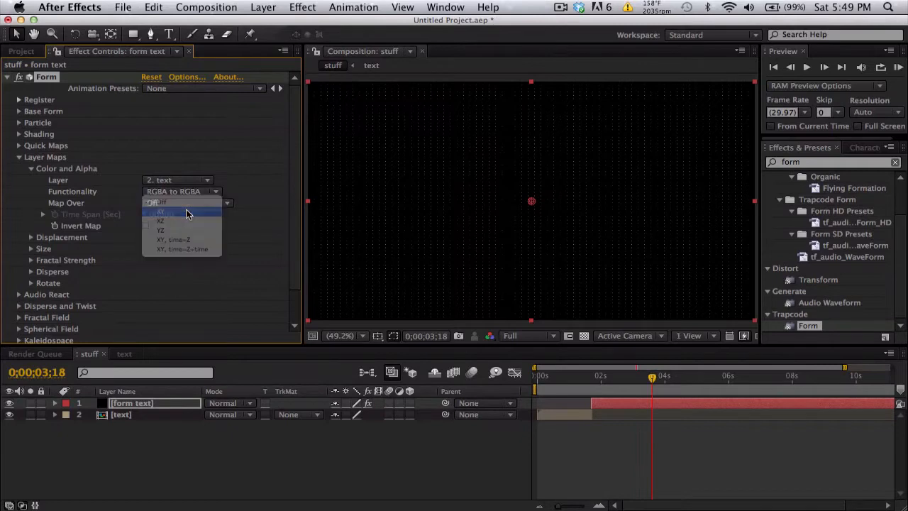
# Step: Set the Base Form's Particles in X to 1280 and Particles in Y to 720
pyautogui.click(349, 338)
pyautogui.click(359, 244)
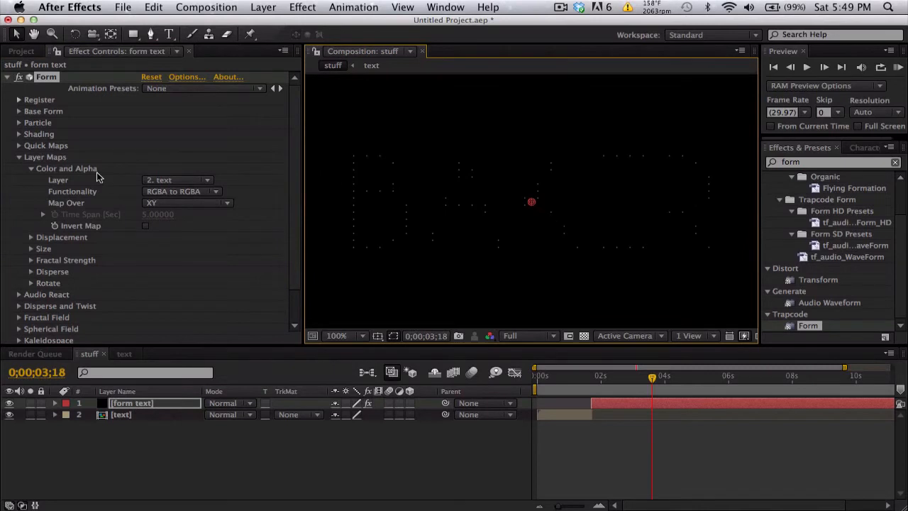
pyautogui.click(20, 157)
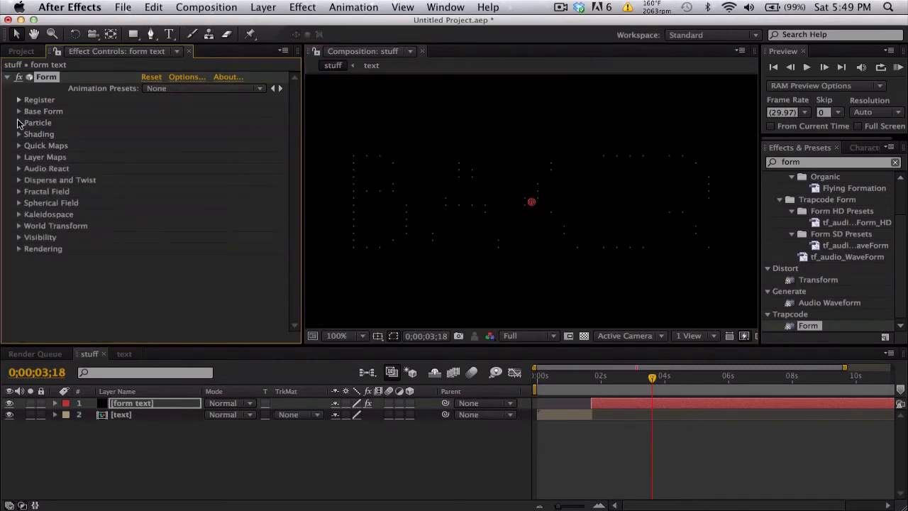
pyautogui.click(19, 111)
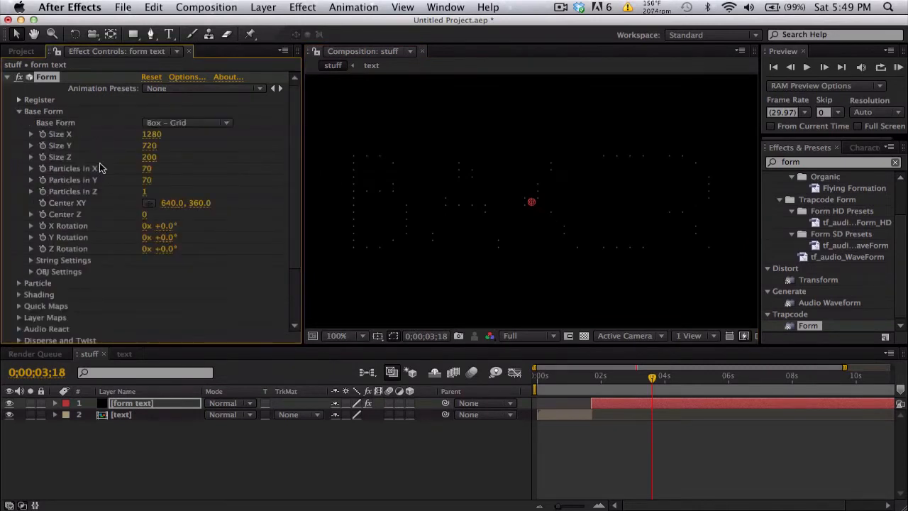
pyautogui.click(146, 168)
pyautogui.write('1280')
pyautogui.press('Return')
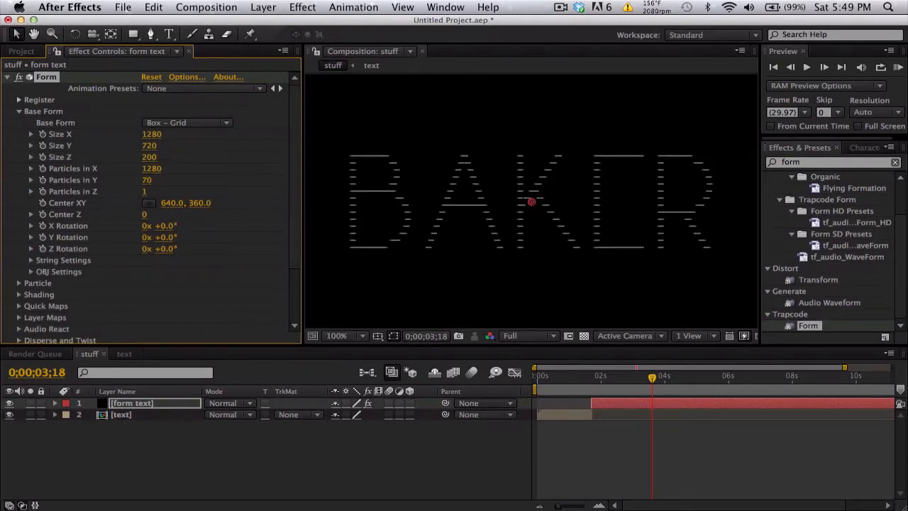
pyautogui.click(146, 180)
pyautogui.write('720')
pyautogui.press('Return')
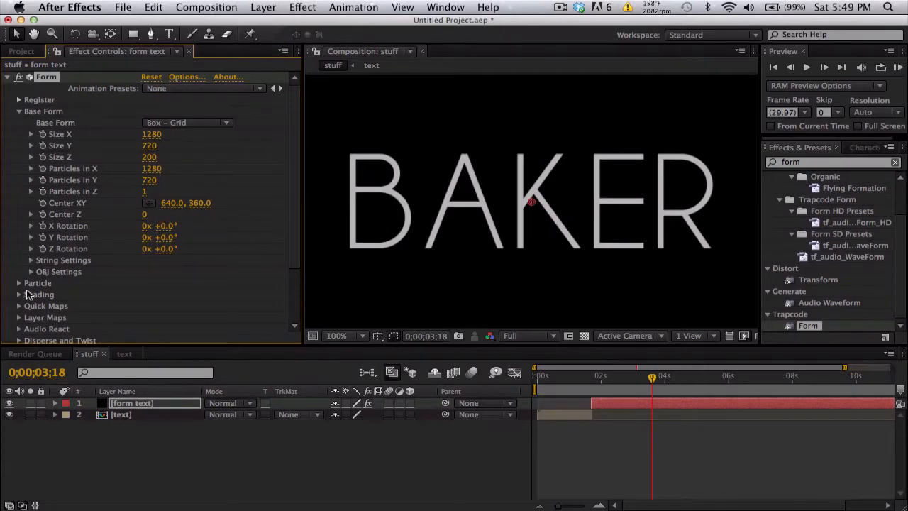
# Step: Try a Form particle Size of 5 to thicken the text
pyautogui.click(19, 283)
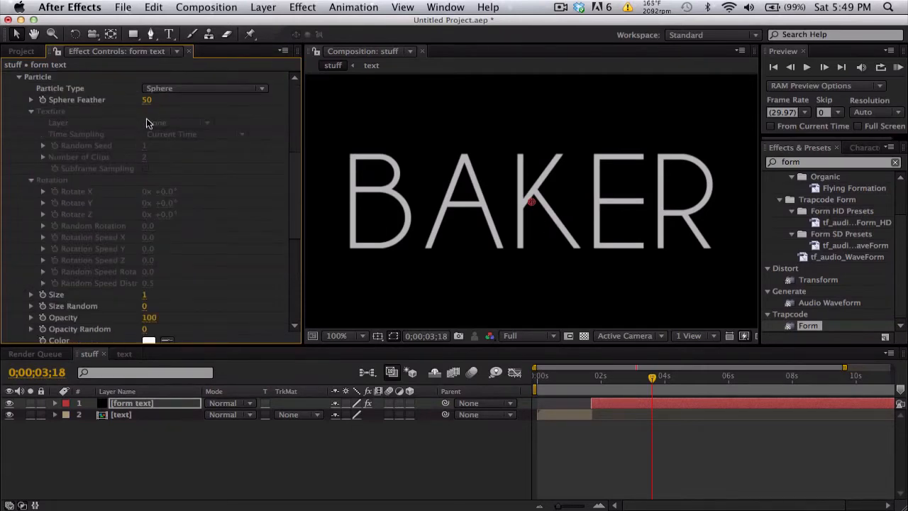
pyautogui.scroll(-1, 163, 227)
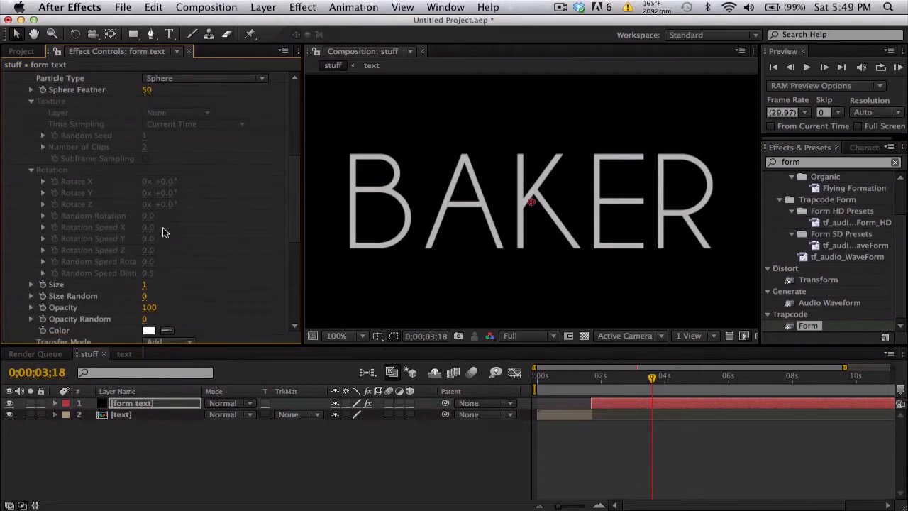
pyautogui.click(146, 284)
pyautogui.write('5')
pyautogui.press('Return')
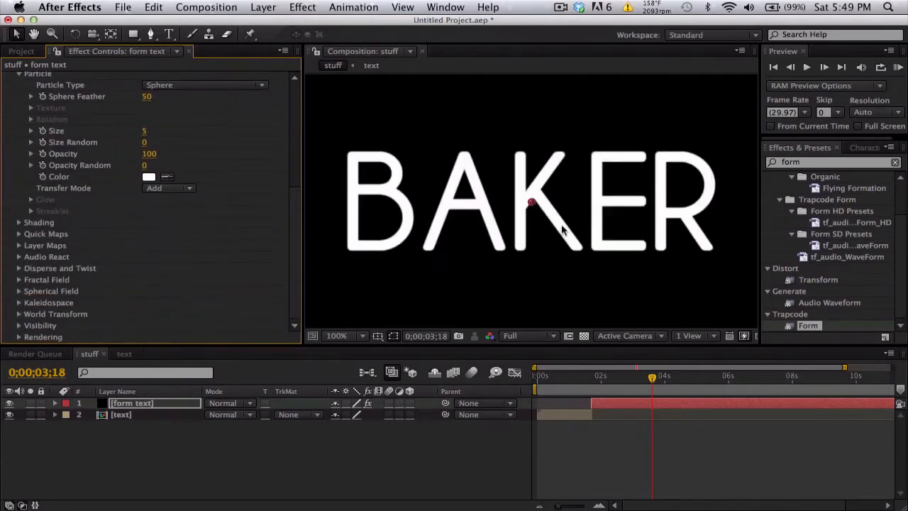
# Step: Set the Form particle Size back to 1 and collapse the Particle settings
pyautogui.scroll(1, 135, 170)
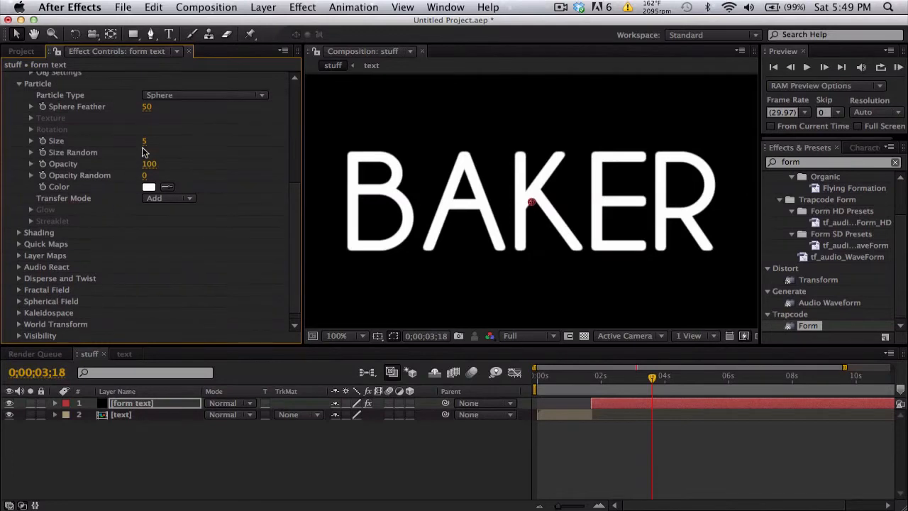
pyautogui.click(144, 143)
pyautogui.write('1')
pyautogui.press('Return')
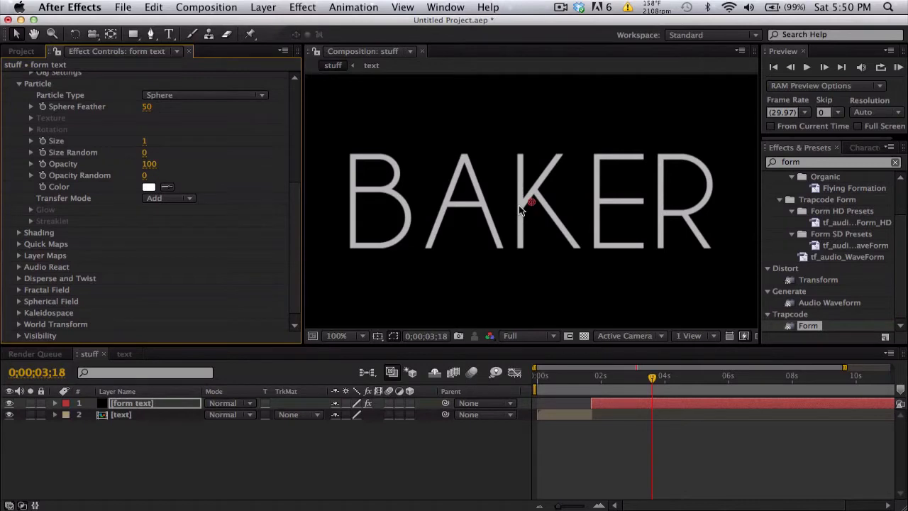
pyautogui.scroll(5, 173, 192)
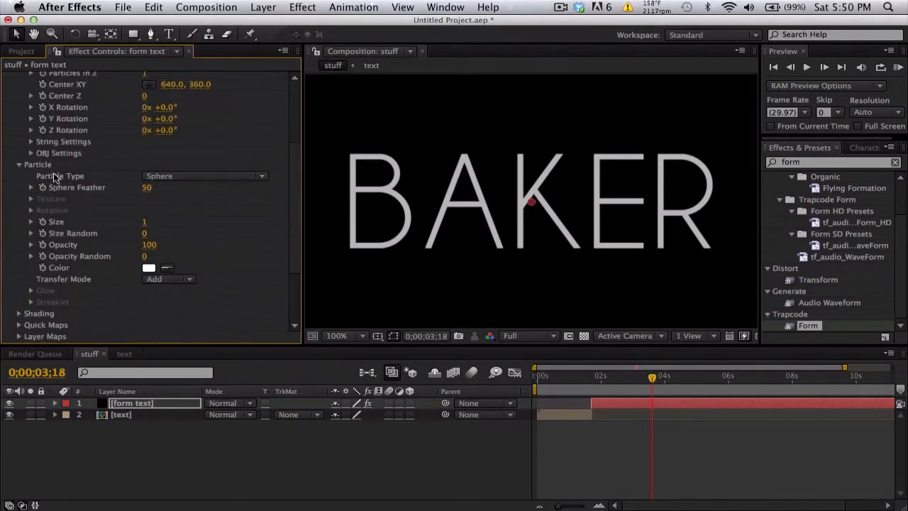
pyautogui.click(20, 166)
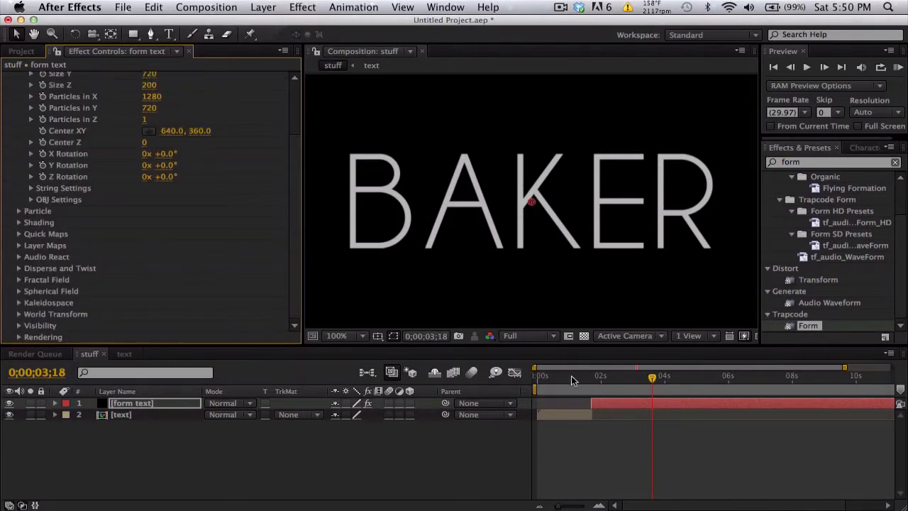
# Step: Compare the plain text at 0;00;00;26 with the Form particle text at 0;00;02;03
pyautogui.click(580, 378)
pyautogui.moveTo(579, 379); pyautogui.dragTo(627, 378)
pyautogui.click(564, 378)
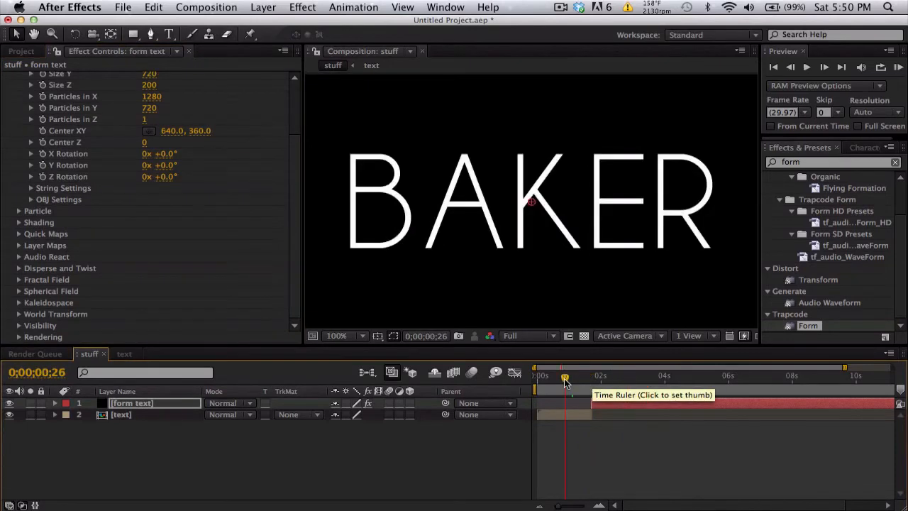
pyautogui.click(604, 379)
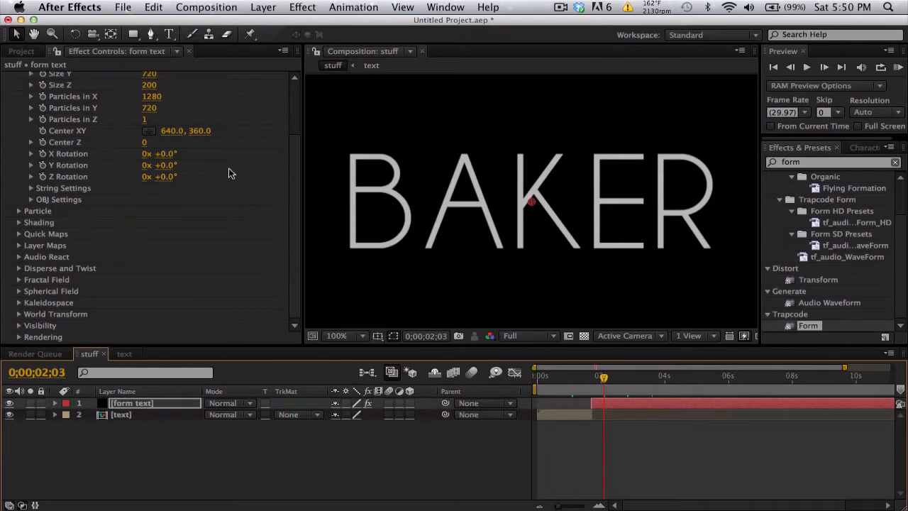
# Step: Try scattering the text particles by raising Form's Disperse value under Disperse and Twist
pyautogui.scroll(3, 231, 174)
pyautogui.click(19, 112)
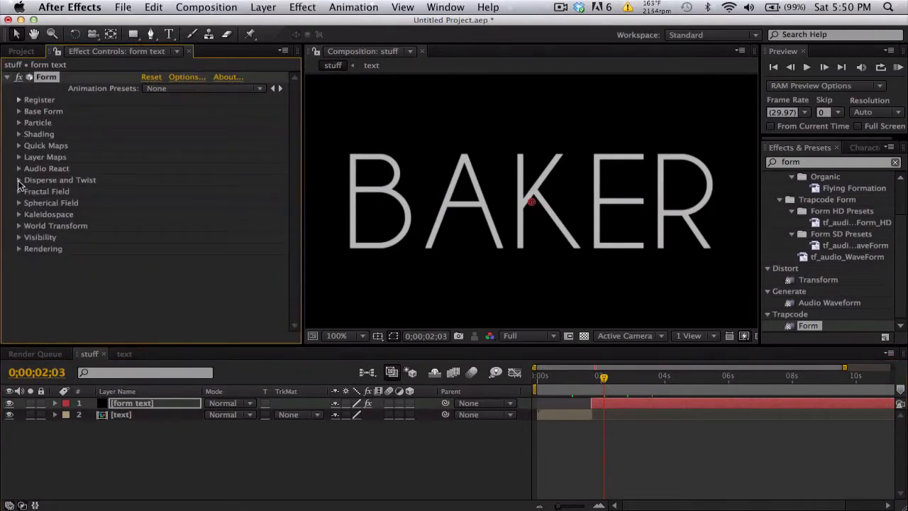
pyautogui.click(19, 180)
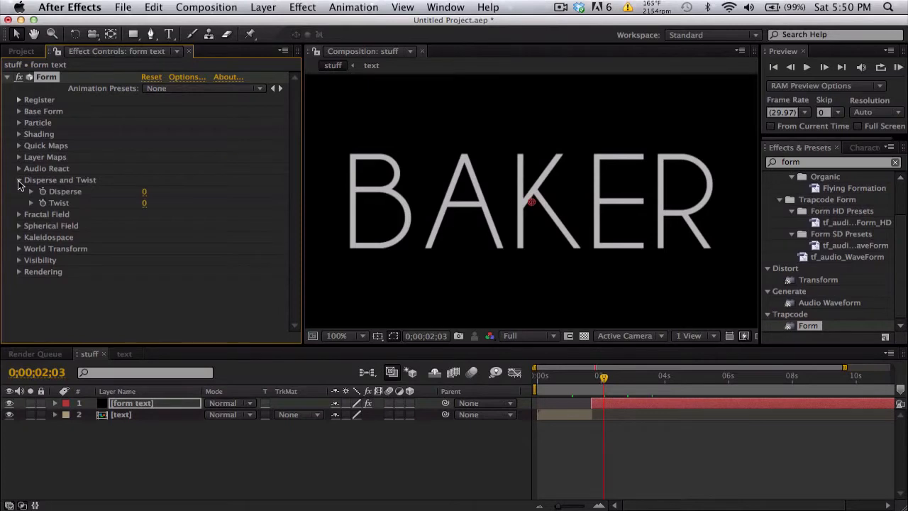
pyautogui.click(148, 192)
pyautogui.moveTo(145, 192); pyautogui.dragTo(176, 192)
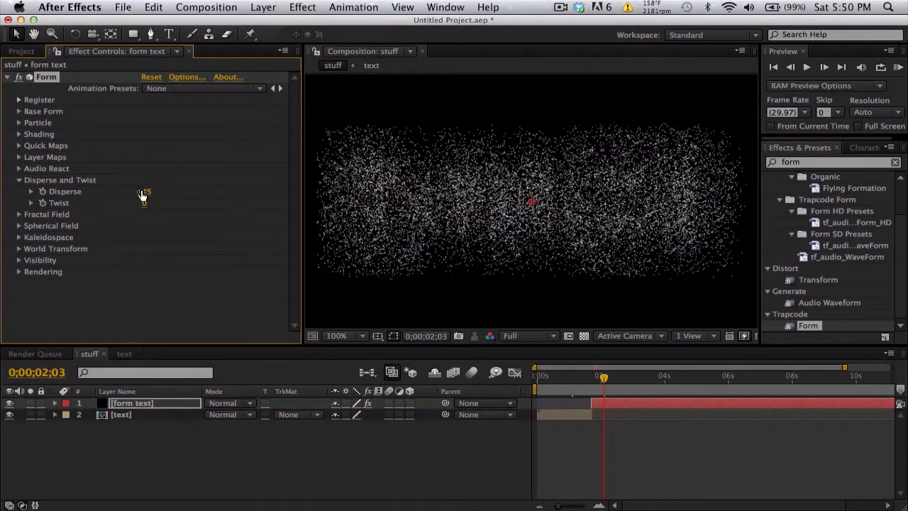
# Step: Set Form's Disperse value back to 0
pyautogui.click(143, 192)
pyautogui.write('0')
pyautogui.press('Return')
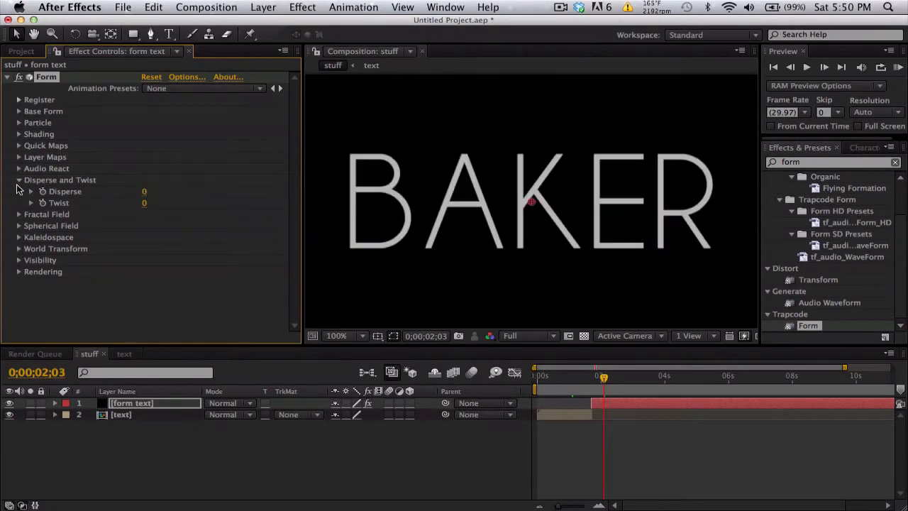
# Step: Switch from Form's Disperse and Twist settings to Fractal Field and move the current time to 0;00;01;22
pyautogui.click(19, 182)
pyautogui.click(19, 192)
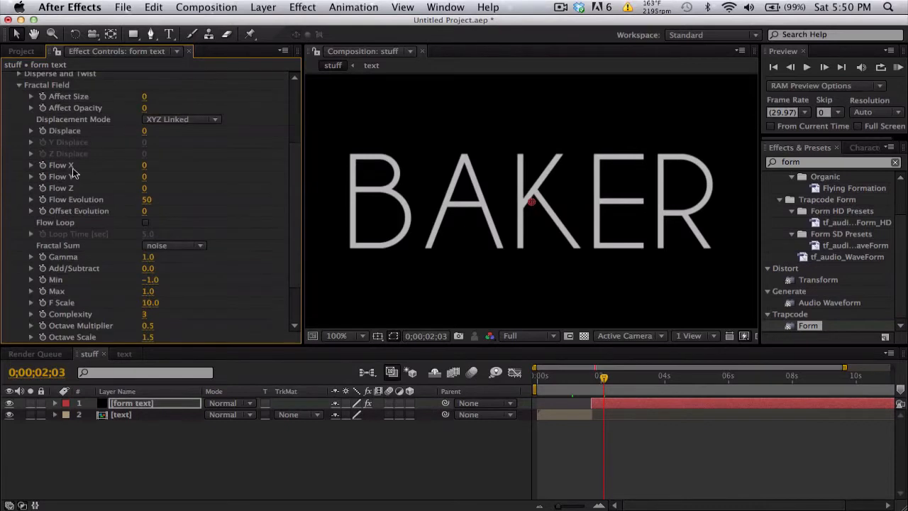
pyautogui.click(591, 377)
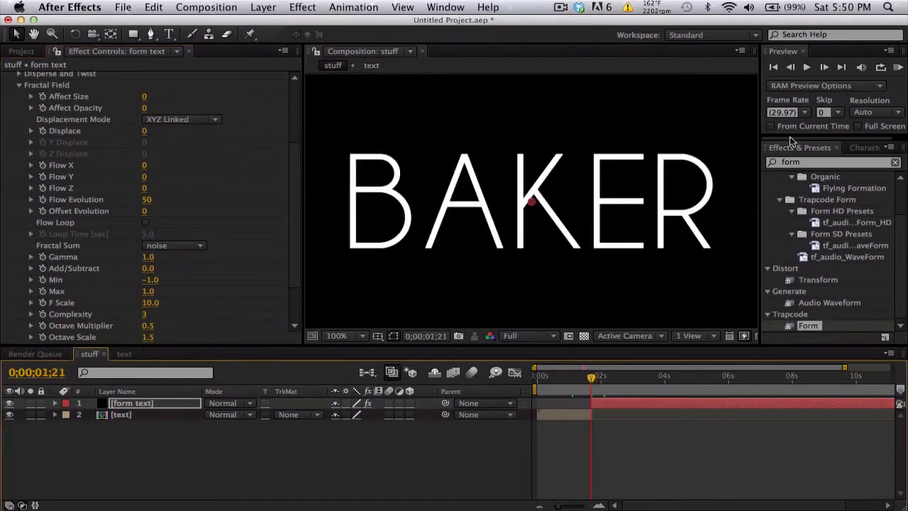
pyautogui.click(824, 67)
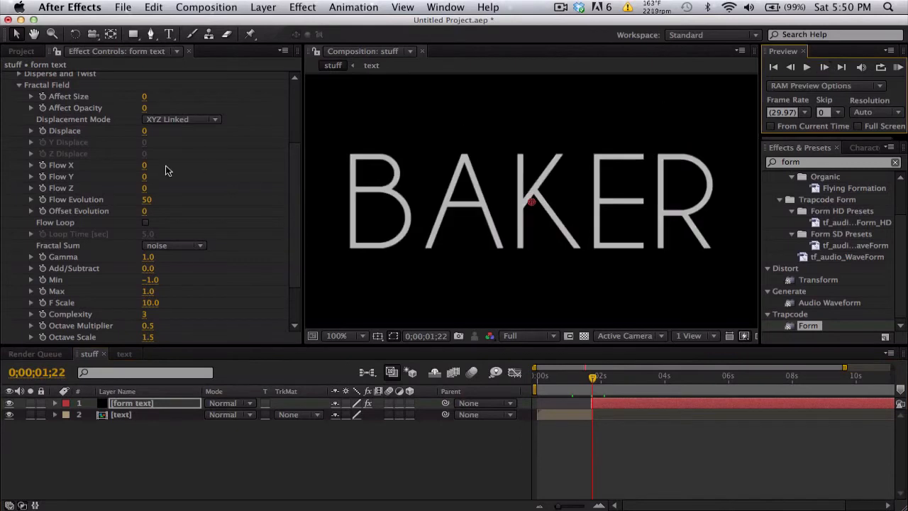
# Step: Try distorting the text particles by raising the Fractal Field Displace value to 111
pyautogui.click(144, 130)
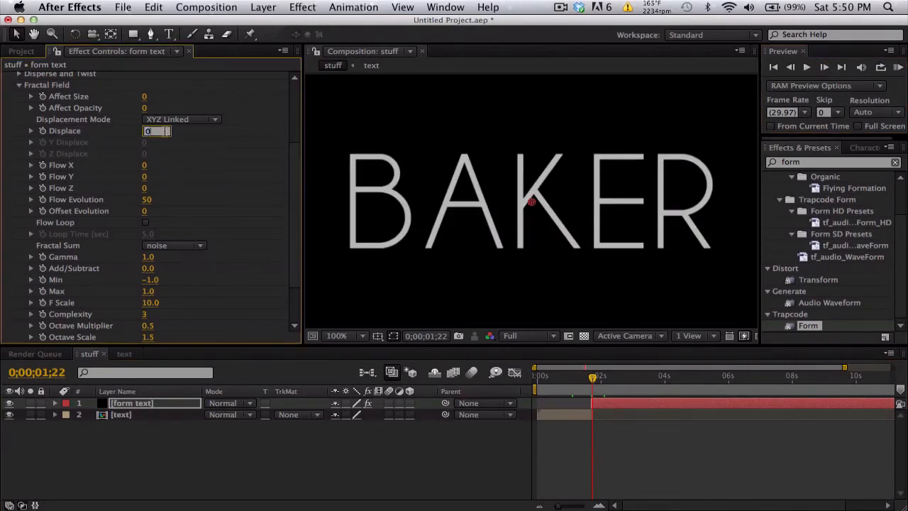
pyautogui.click(173, 151)
pyautogui.moveTo(159, 132); pyautogui.dragTo(220, 127)
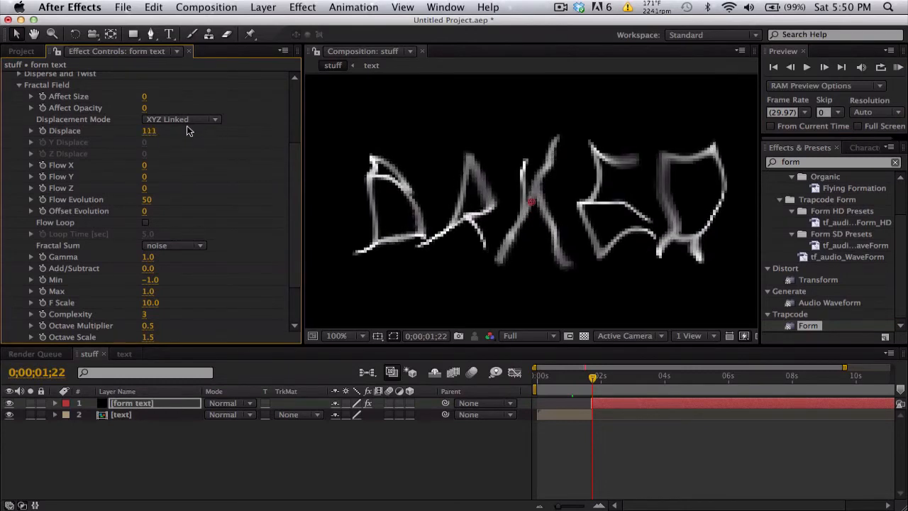
# Step: Set the Fractal Field Displace to 0 and enable its keyframing at 0;00;01;22
pyautogui.click(148, 132)
pyautogui.write('0')
pyautogui.press('Return')
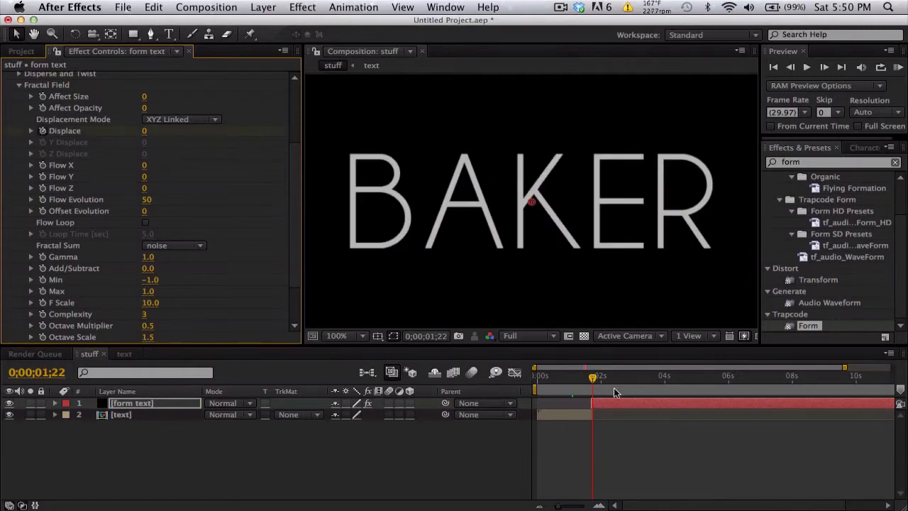
# Step: At 0;00;04;01, raise the Fractal Field Displace to 695 with the whole composition fitted in the viewer
pyautogui.click(666, 378)
pyautogui.click(145, 131)
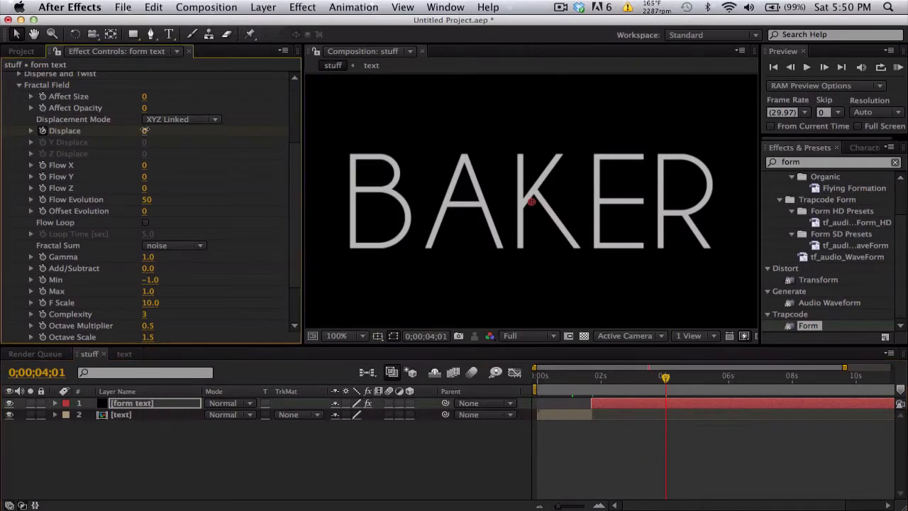
pyautogui.moveTo(234, 134); pyautogui.dragTo(419, 143)
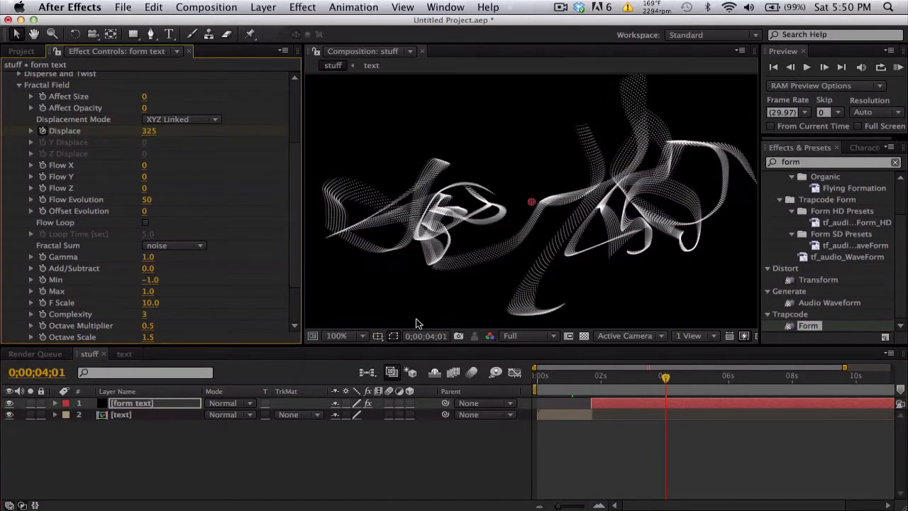
pyautogui.click(366, 337)
pyautogui.click(332, 132)
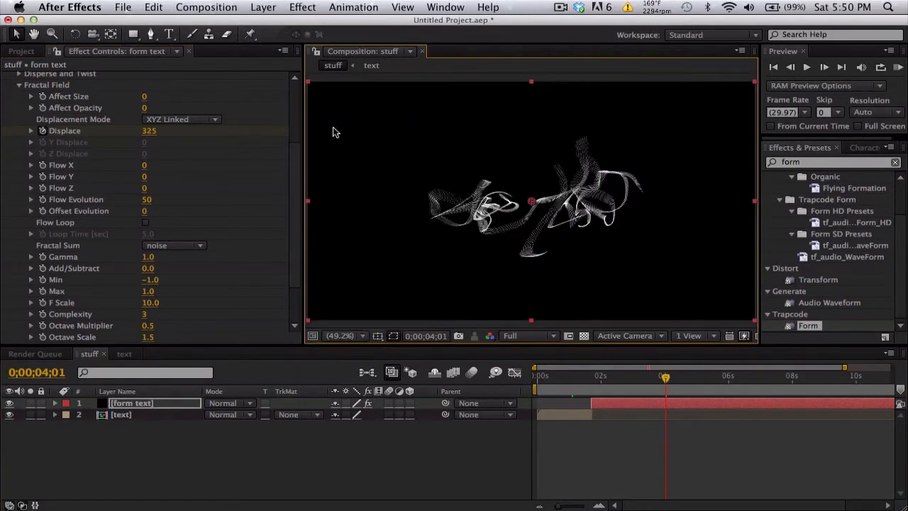
pyautogui.moveTo(147, 132); pyautogui.dragTo(234, 133)
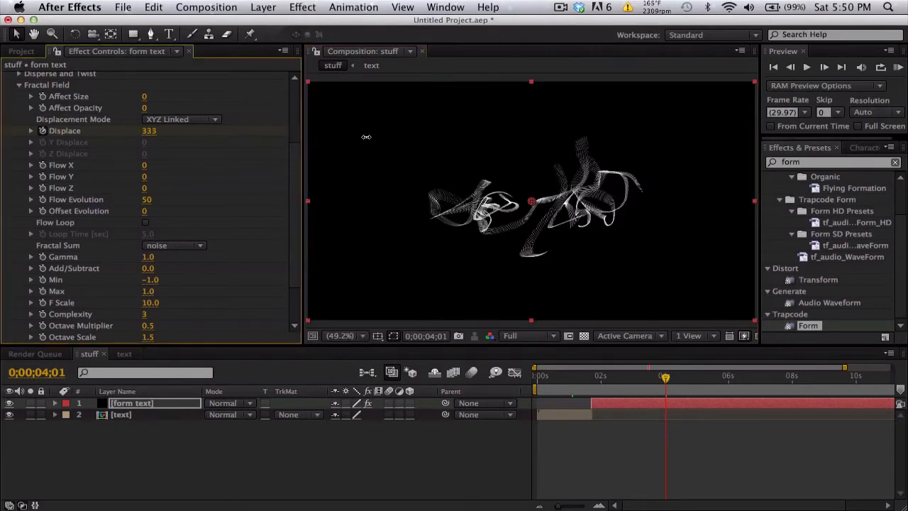
pyautogui.moveTo(366, 136); pyautogui.dragTo(365, 152)
# Step: Try a Displace value of 100 at 0;00;04;01 and set the keyframe to 1000
pyautogui.click(153, 132)
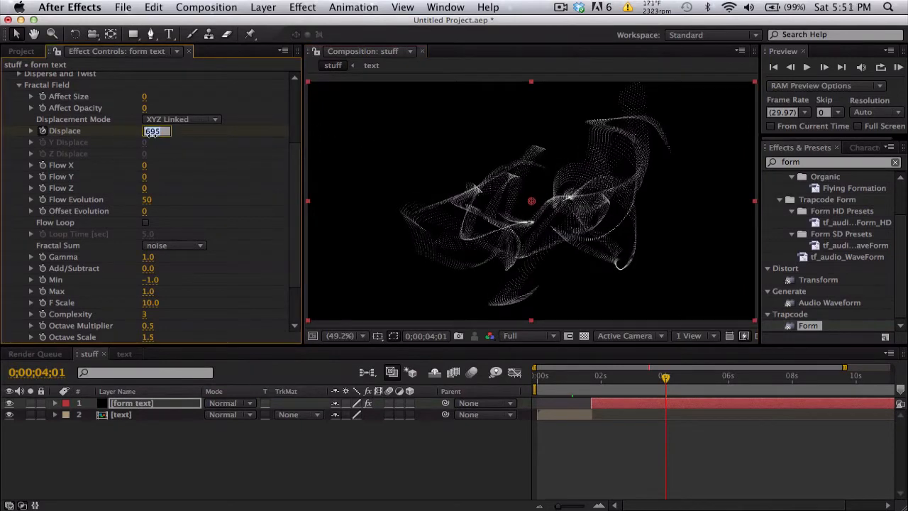
pyautogui.write('100')
pyautogui.press('Return')
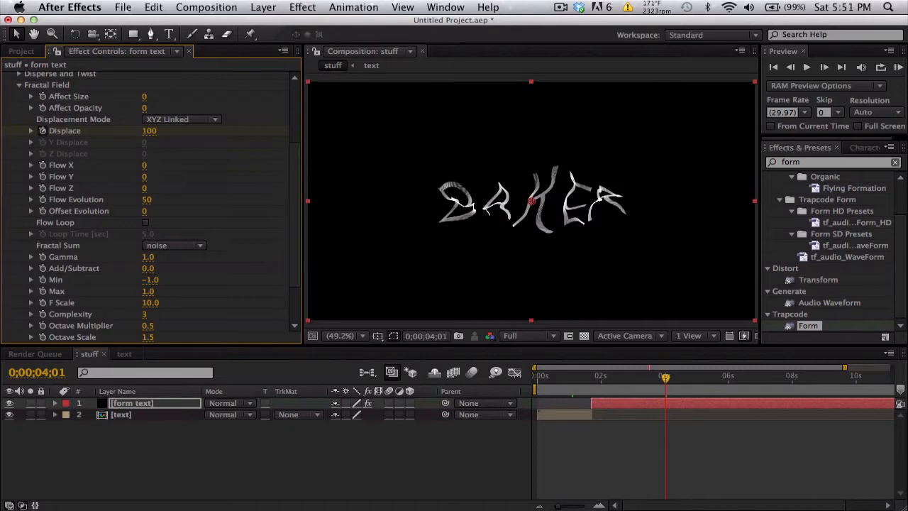
pyautogui.click(148, 135)
pyautogui.write('1000')
pyautogui.press('Return')
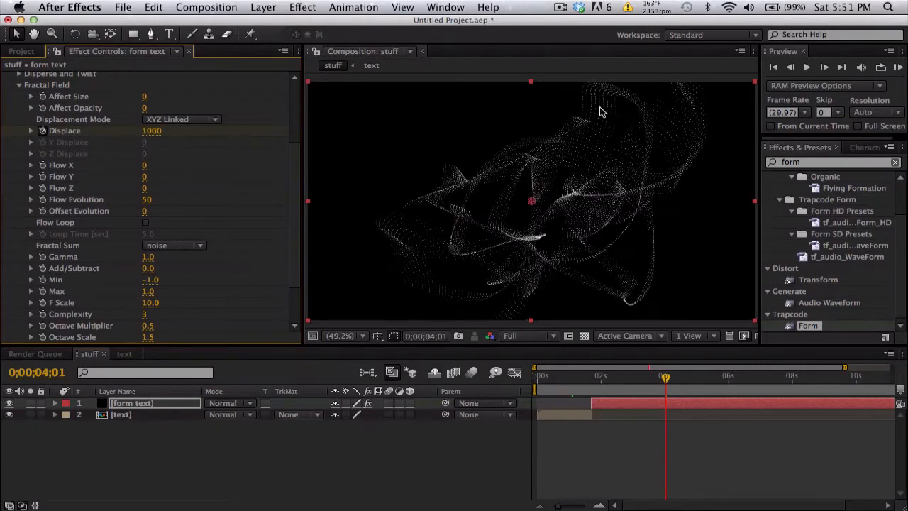
# Step: Lower the composition's preview resolution to Half and scrub through the Displace animation to 0;00;03;17
pyautogui.click(600, 377)
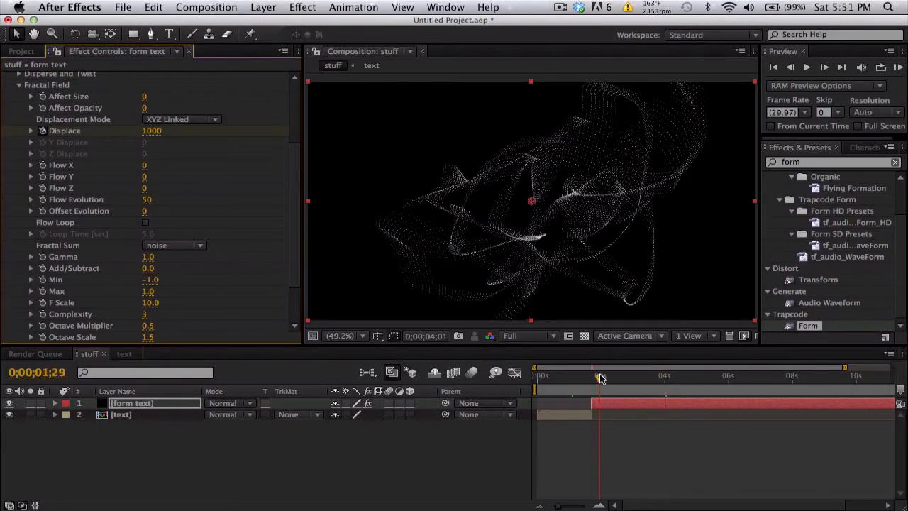
pyautogui.click(510, 335)
pyautogui.click(522, 384)
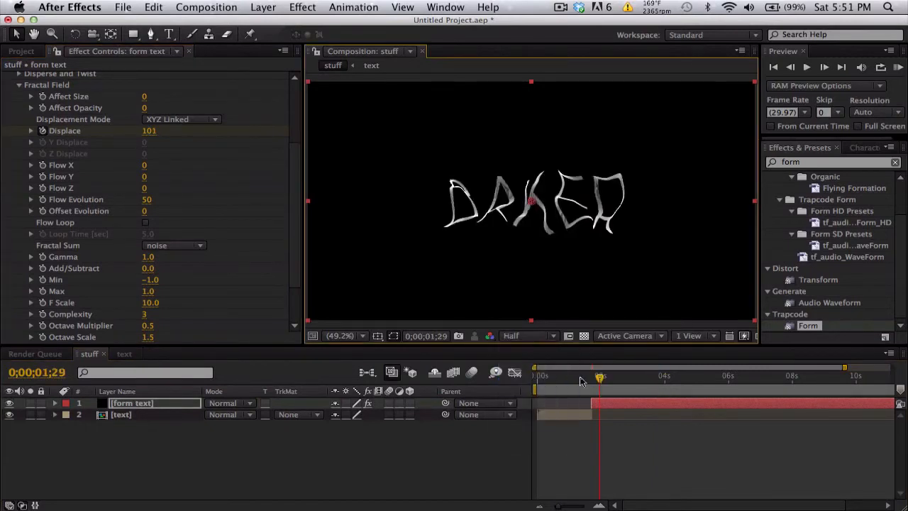
pyautogui.click(605, 377)
pyautogui.moveTo(613, 378); pyautogui.dragTo(651, 377)
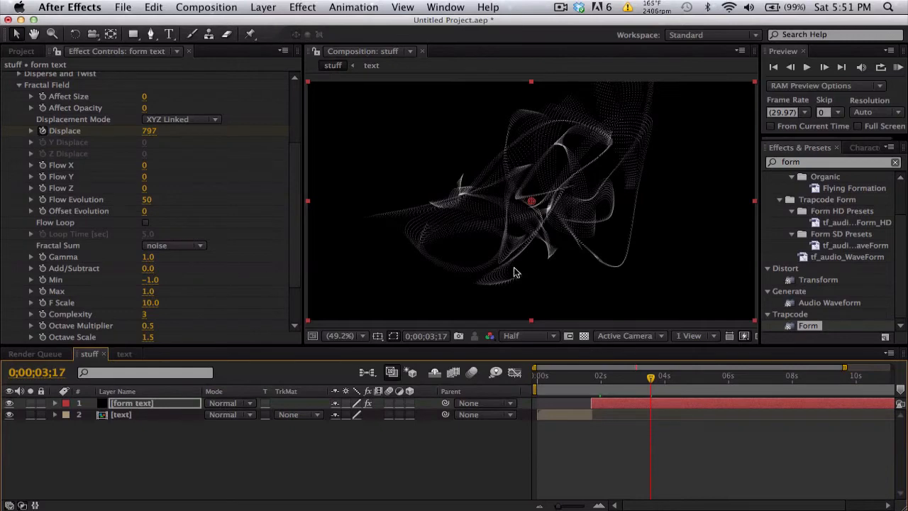
# Step: Set the Fractal Field Flow Evolution to 5 and scrub through the slower motion up to 0;00;05;00
pyautogui.click(146, 199)
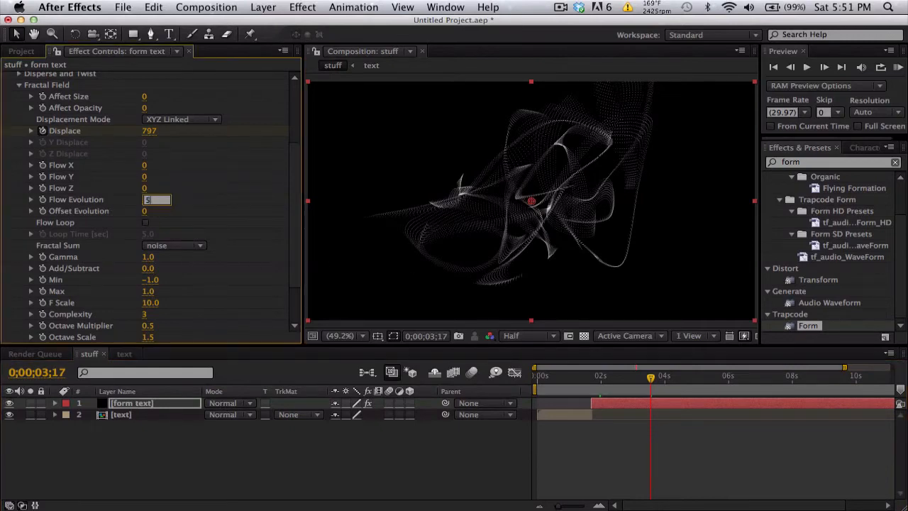
pyautogui.press('Return')
pyautogui.click(595, 381)
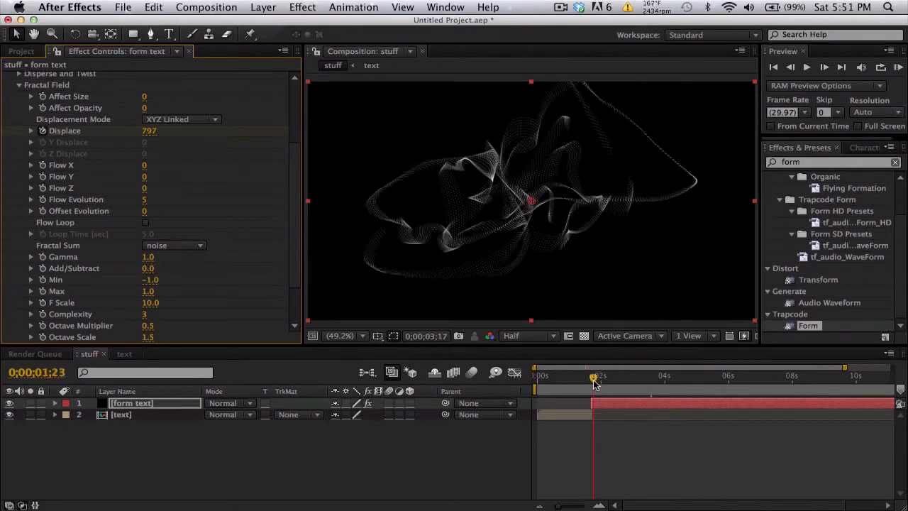
pyautogui.moveTo(595, 381); pyautogui.dragTo(651, 380)
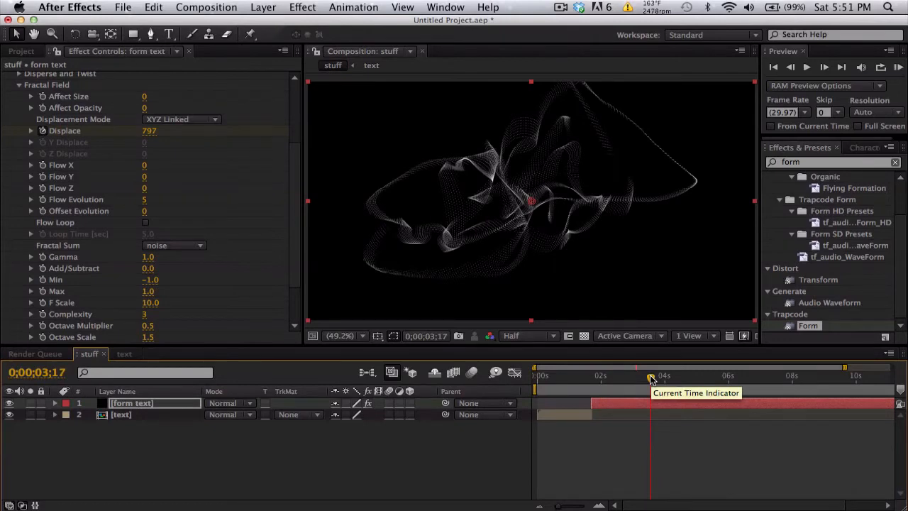
pyautogui.click(605, 378)
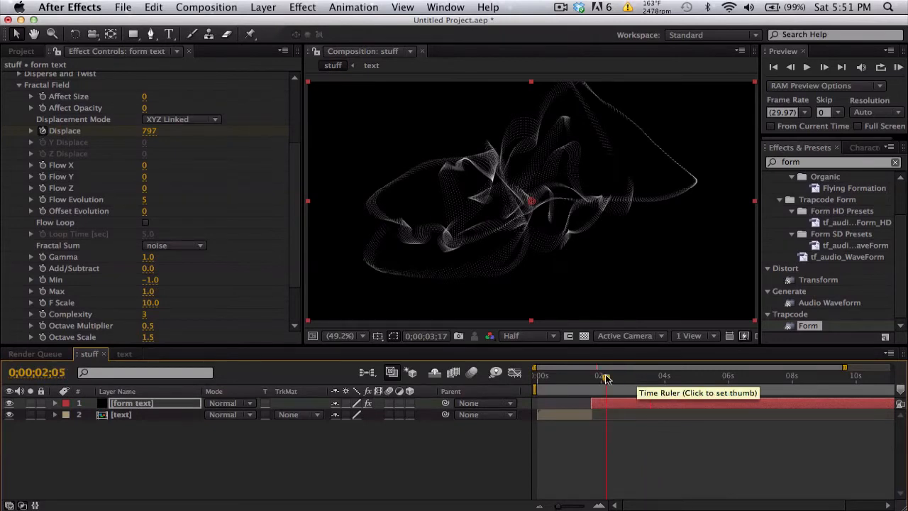
pyautogui.moveTo(632, 378); pyautogui.dragTo(699, 377)
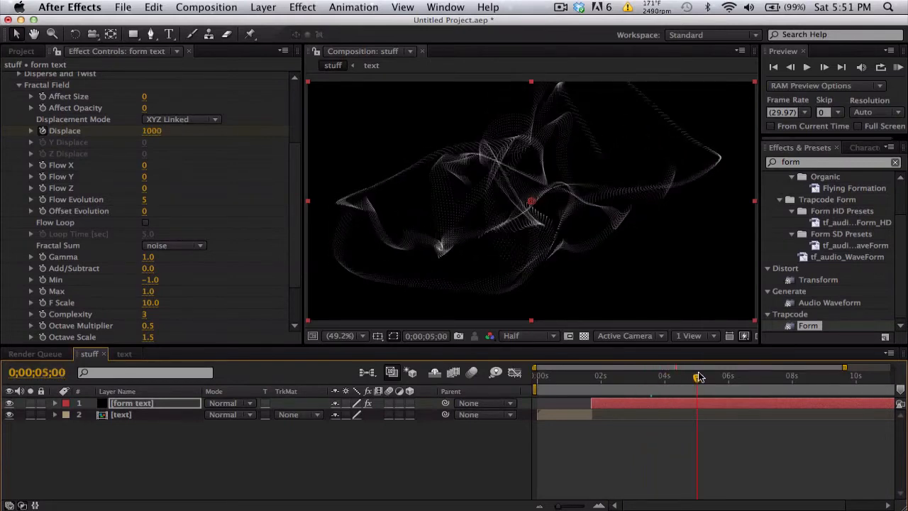
# Step: Reveal the form text layer's Displace keyframes and show their curve in the Graph Editor, scrubbing to 0;00;03;00
pyautogui.click(671, 404)
pyautogui.press('u')
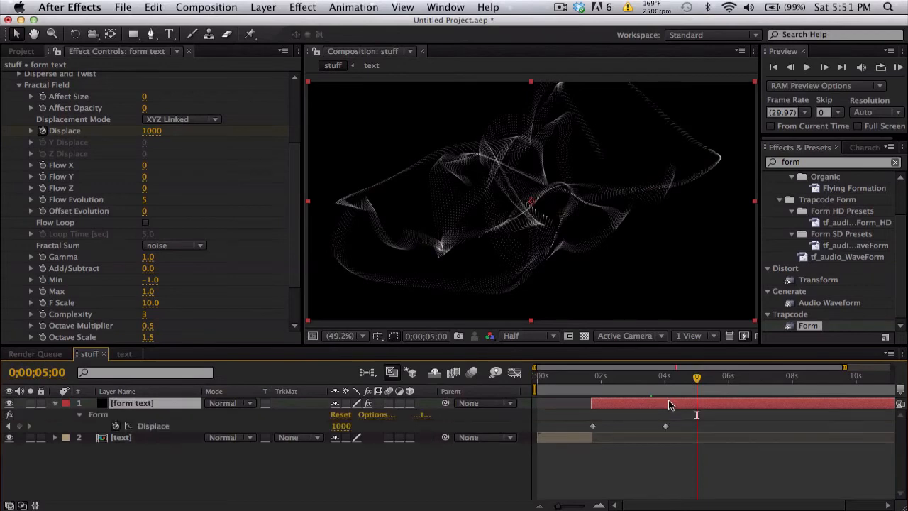
pyautogui.click(163, 428)
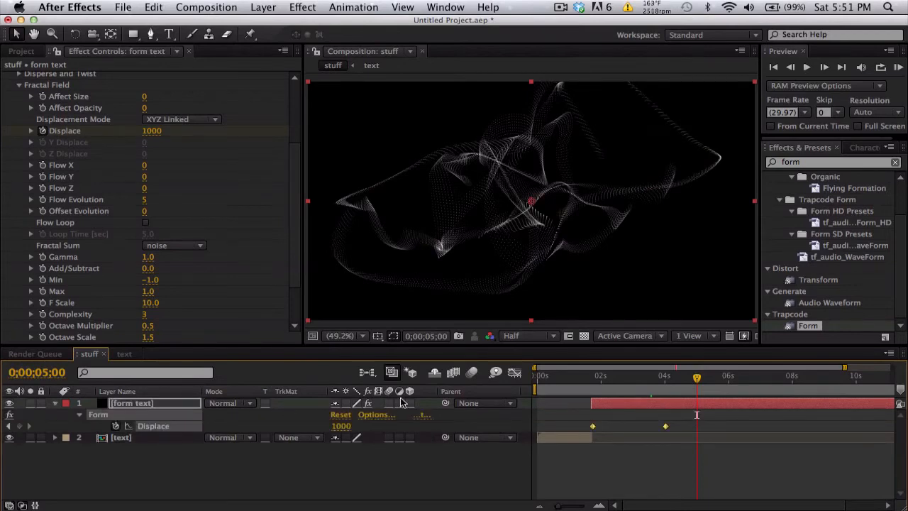
pyautogui.click(515, 376)
pyautogui.click(602, 377)
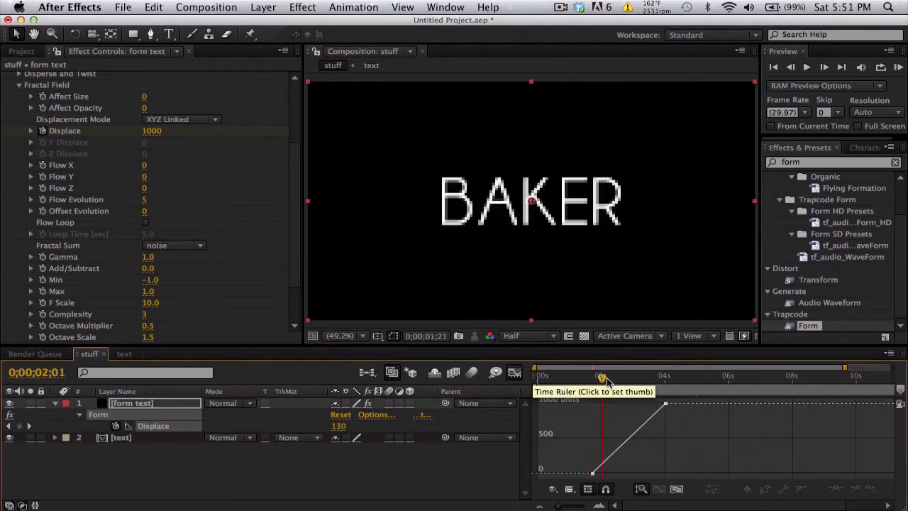
pyautogui.moveTo(608, 379); pyautogui.dragTo(633, 379)
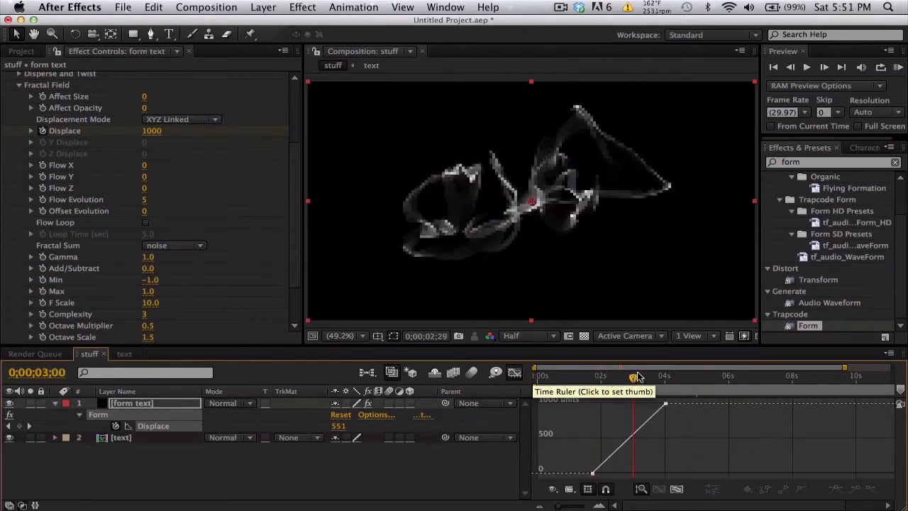
# Step: Reshape the Displace curve to rise steeply at the first keyframe and ease into the last, and return to the layer timeline
pyautogui.click(594, 473)
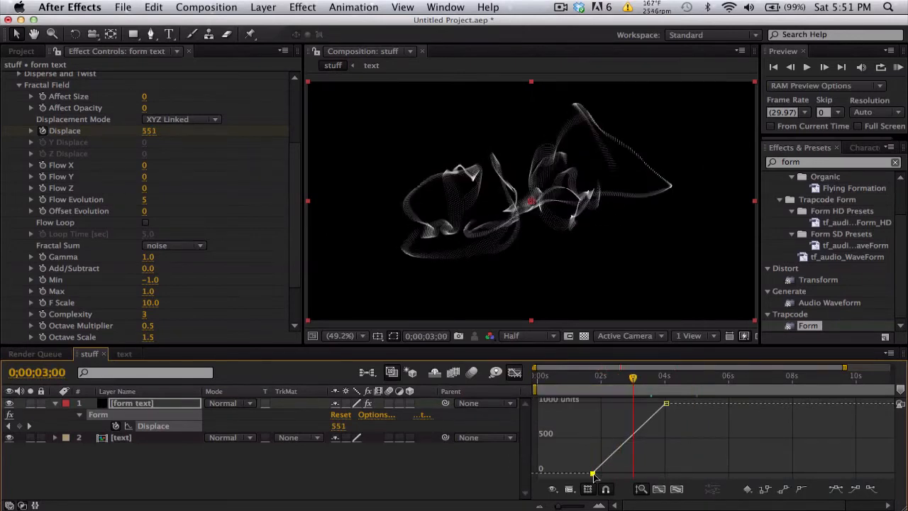
pyautogui.click(877, 491)
pyautogui.moveTo(617, 475); pyautogui.dragTo(589, 415)
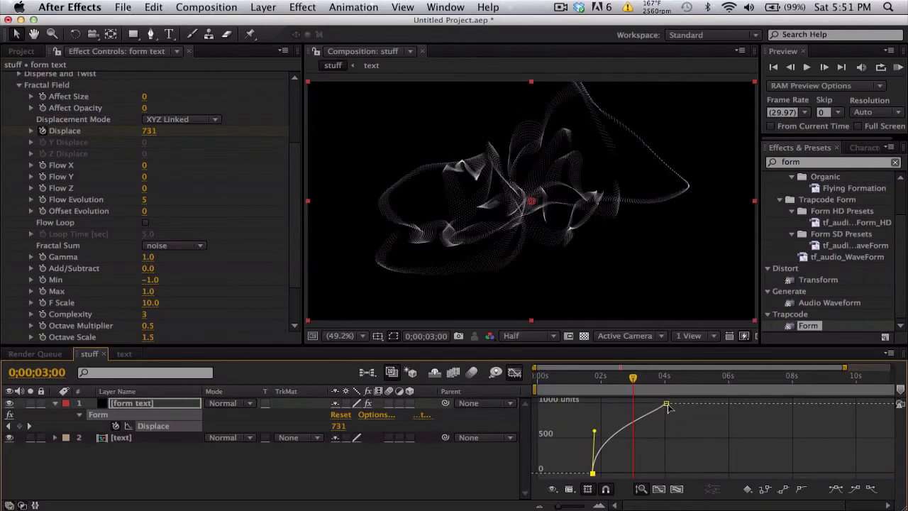
pyautogui.moveTo(666, 403); pyautogui.dragTo(638, 403)
pyautogui.moveTo(581, 379); pyautogui.dragTo(636, 376)
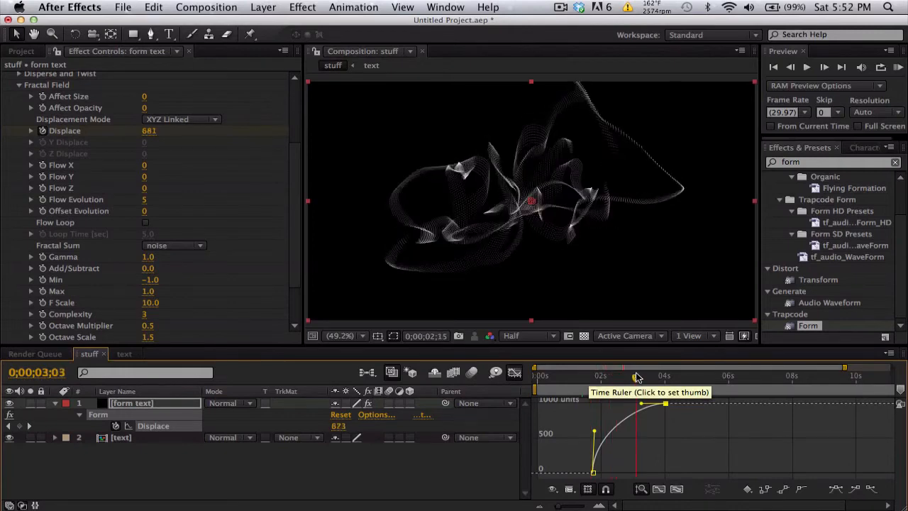
pyautogui.click(515, 372)
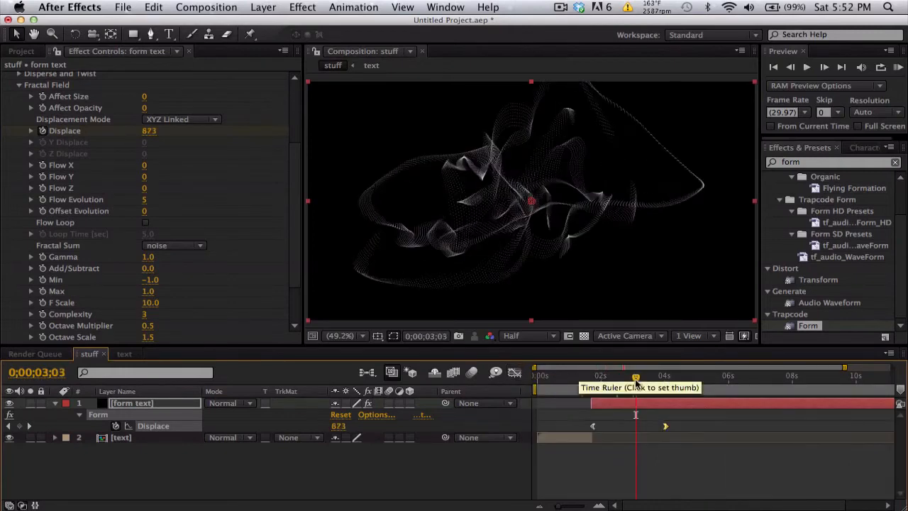
# Step: View the particles at 100% magnification and Full resolution, and switch from Fractal Field to Form's Base Form settings
pyautogui.scroll(3, 87, 128)
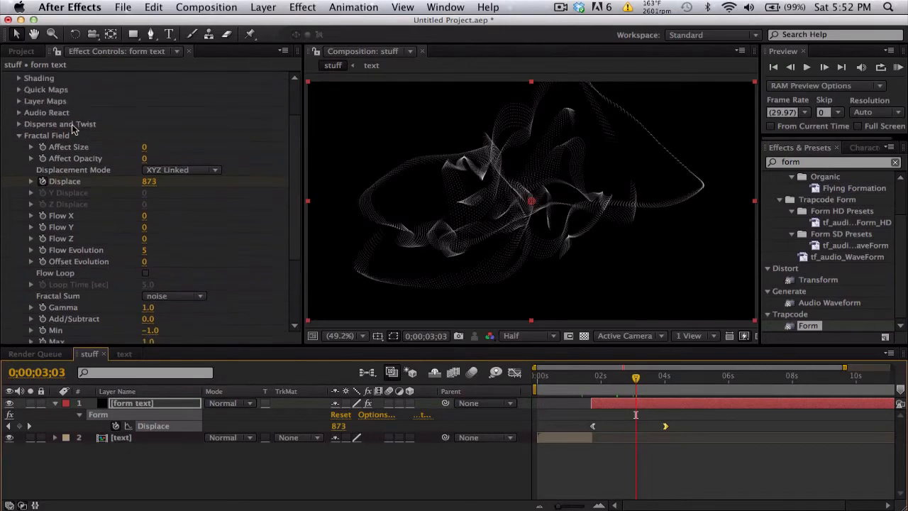
pyautogui.click(20, 136)
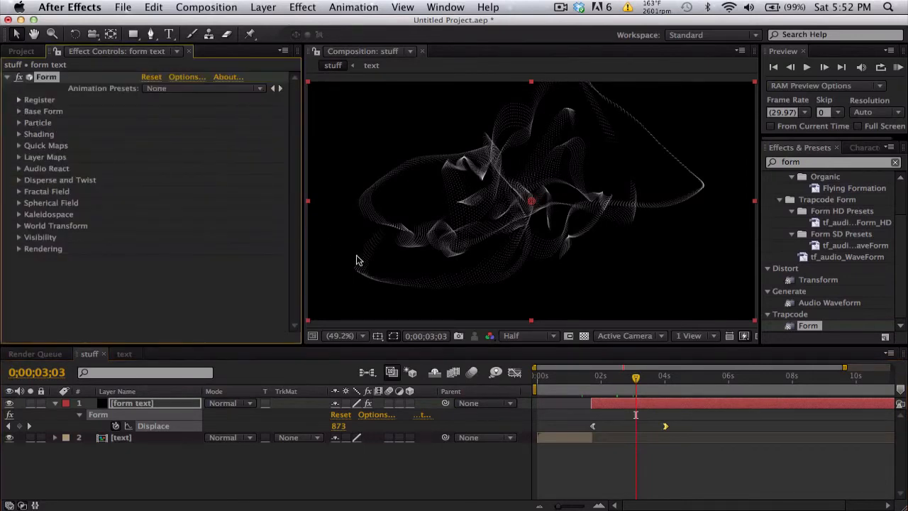
pyautogui.click(343, 336)
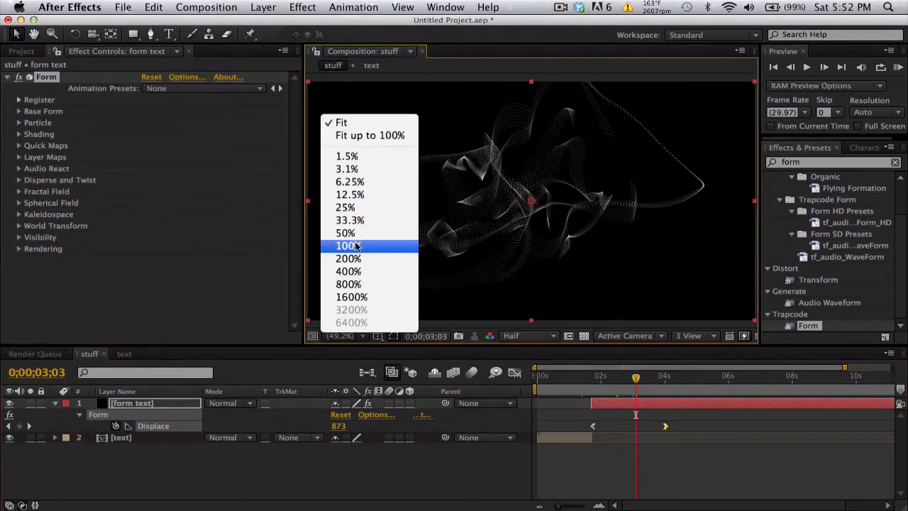
pyautogui.click(355, 239)
pyautogui.moveTo(483, 210); pyautogui.dragTo(530, 229)
pyautogui.click(513, 336)
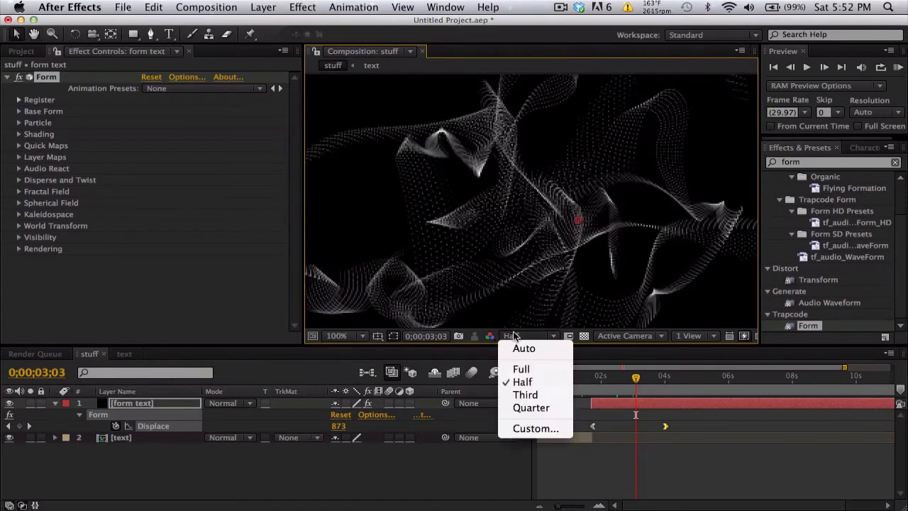
pyautogui.click(515, 367)
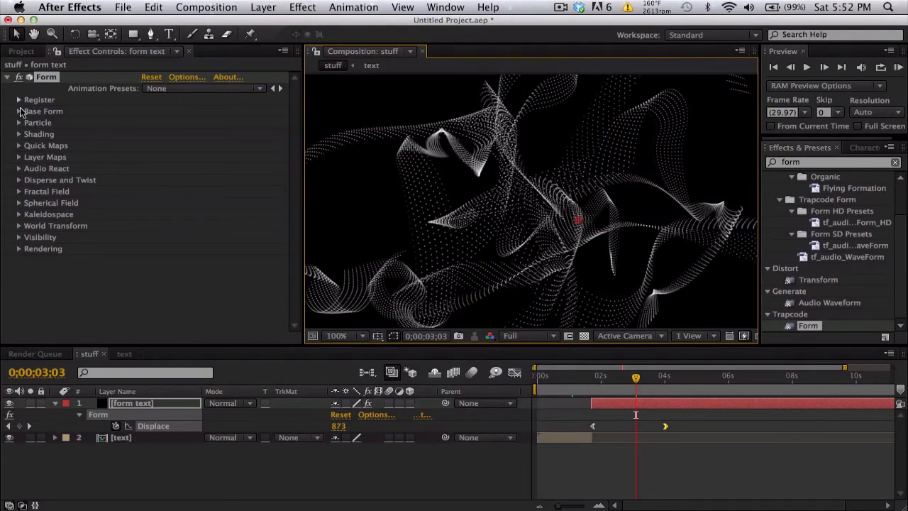
pyautogui.click(20, 111)
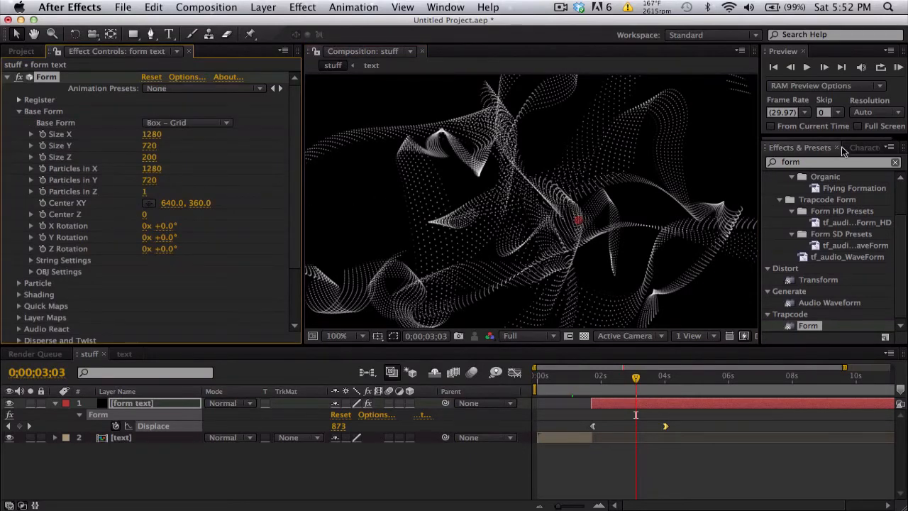
# Step: Apply CC Vector Blur to the form text layer and set its Property to Alpha
pyautogui.moveTo(827, 163); pyautogui.dragTo(644, 143)
pyautogui.write('vector')
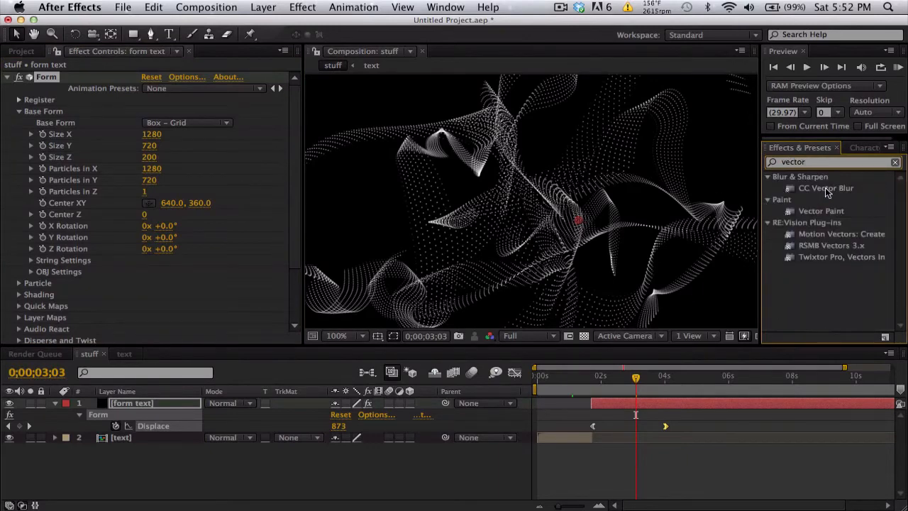
pyautogui.moveTo(826, 189); pyautogui.dragTo(612, 401)
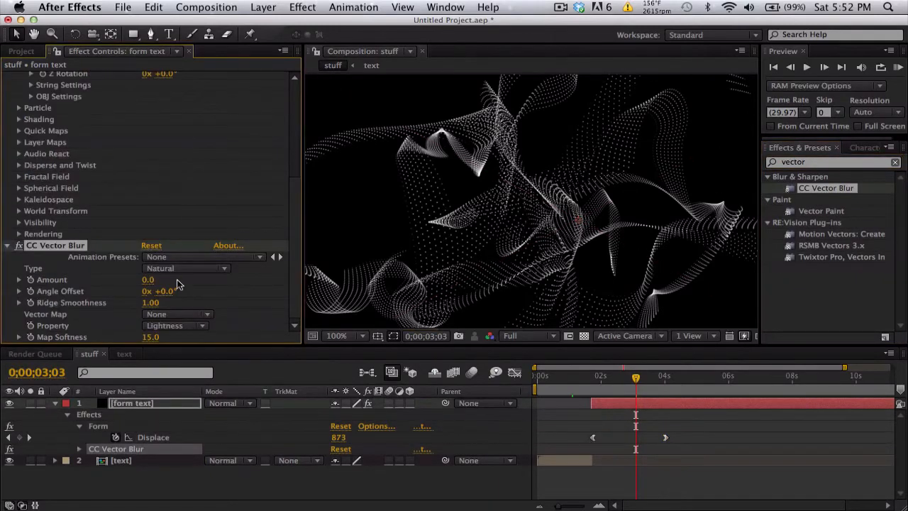
pyautogui.click(176, 325)
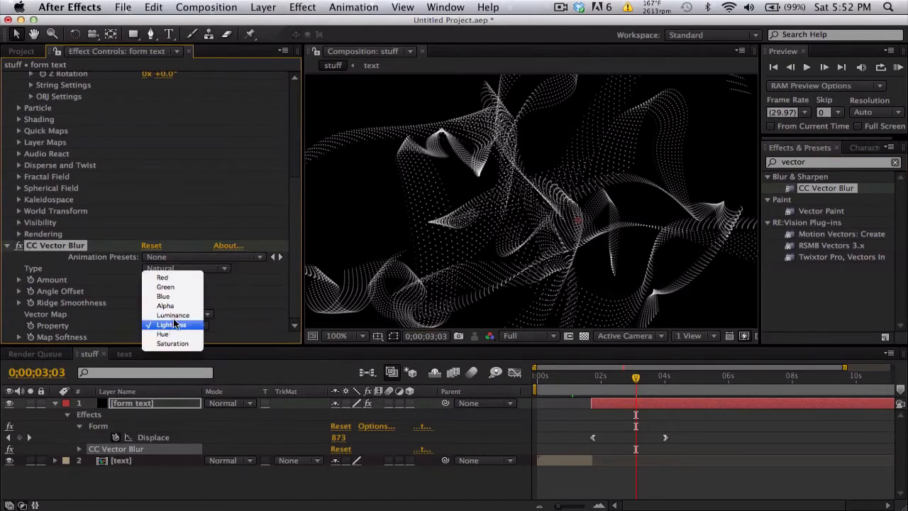
pyautogui.click(180, 306)
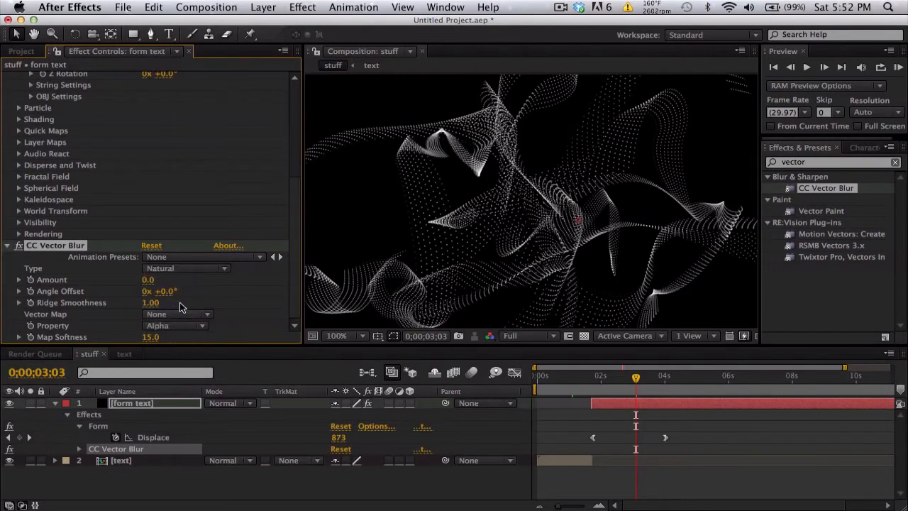
# Step: Set the CC Vector Blur Amount to 15 and its Type to Perpendicular
pyautogui.click(146, 279)
pyautogui.write('151')
pyautogui.press('Return')
pyautogui.write('15')
pyautogui.press('Return')
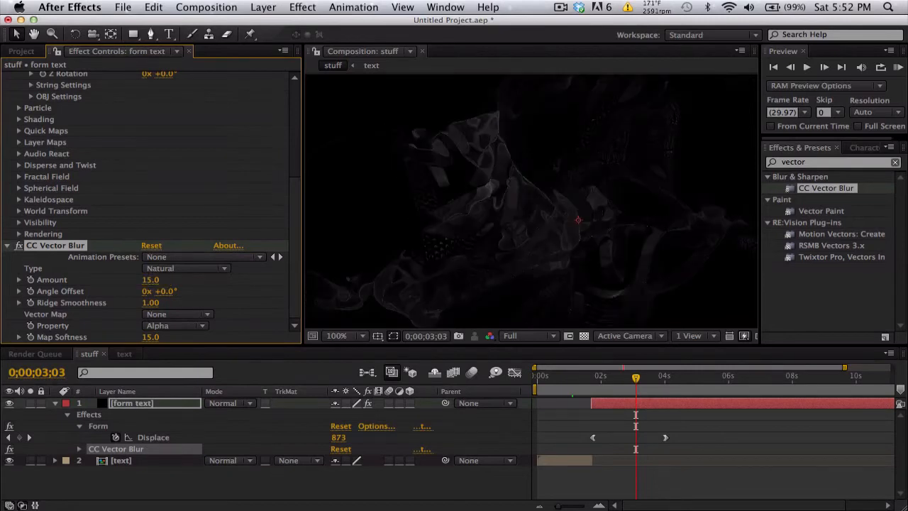
pyautogui.press('space')
pyautogui.moveTo(524, 217); pyautogui.dragTo(625, 140)
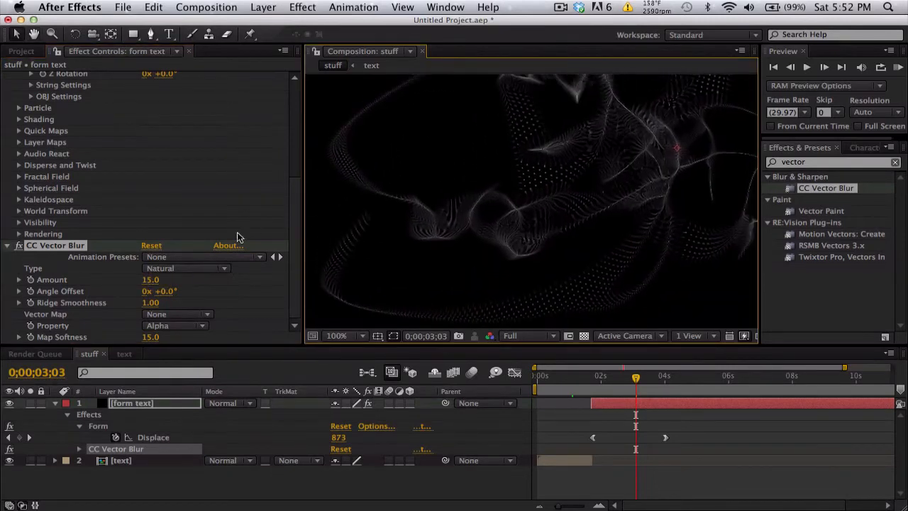
pyautogui.click(206, 273)
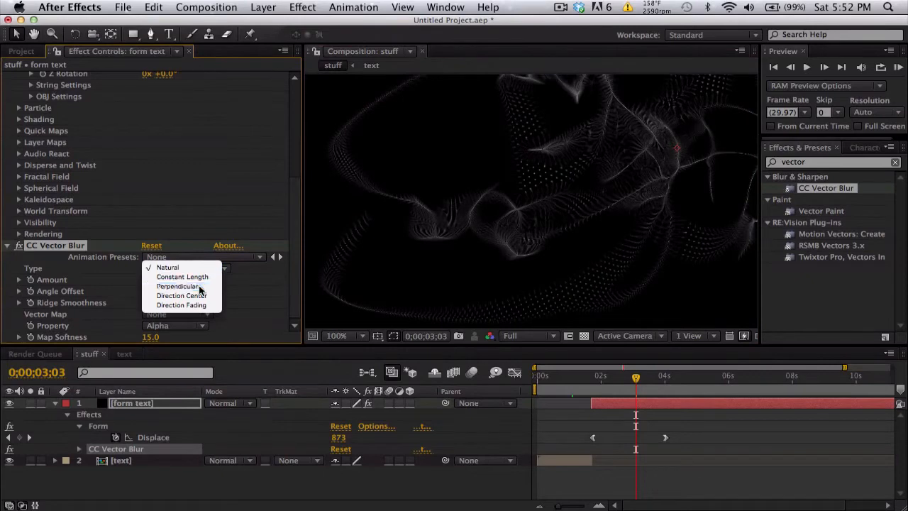
pyautogui.click(193, 286)
pyautogui.moveTo(616, 203); pyautogui.dragTo(490, 289)
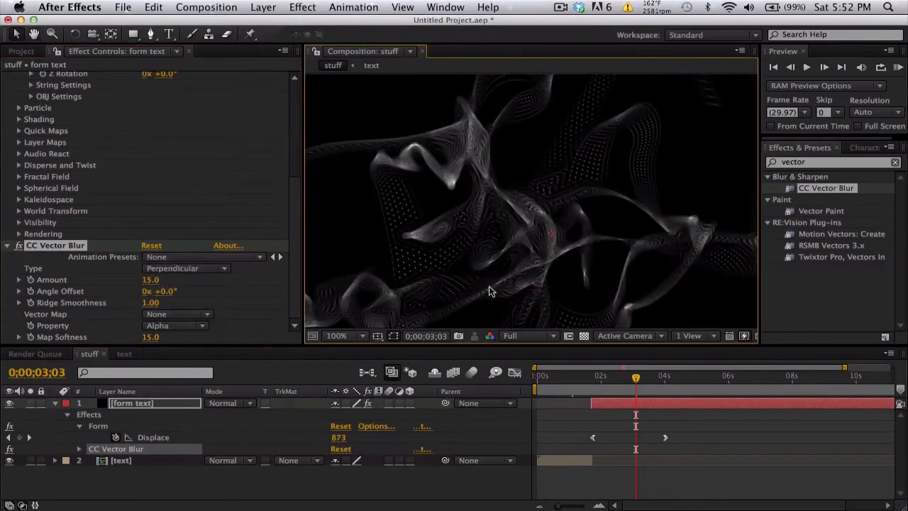
# Step: Apply the Color Correction Curves effect to the form text layer and bend its Alpha channel curve upward
pyautogui.click(819, 165)
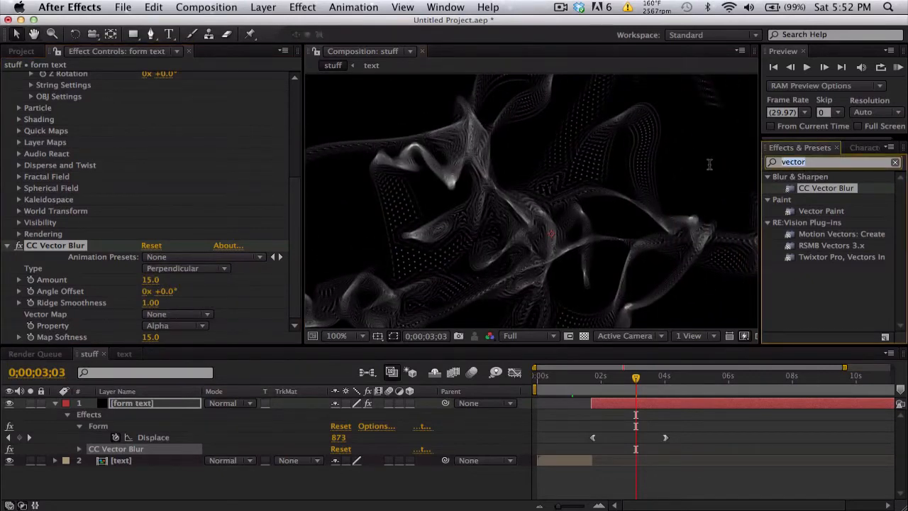
pyautogui.write('curves')
pyautogui.moveTo(811, 222); pyautogui.dragTo(633, 407)
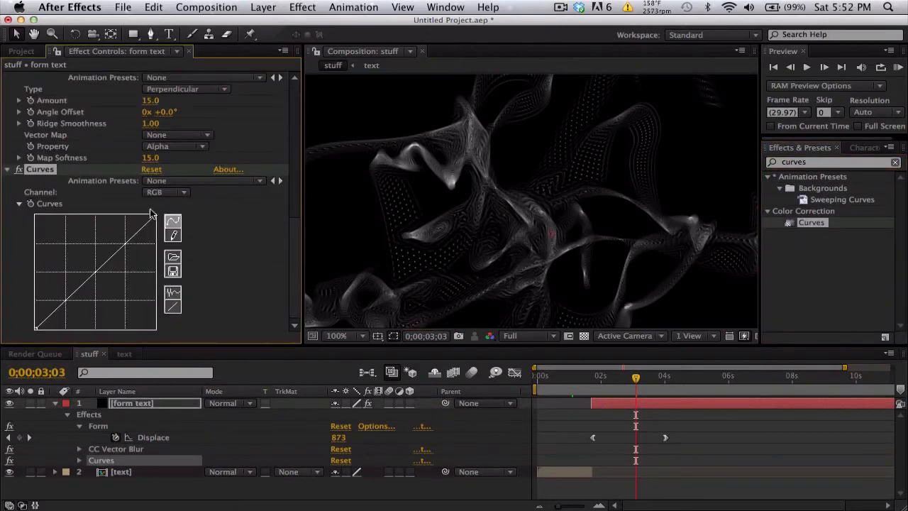
pyautogui.click(166, 192)
pyautogui.click(172, 229)
pyautogui.moveTo(100, 268); pyautogui.dragTo(86, 253)
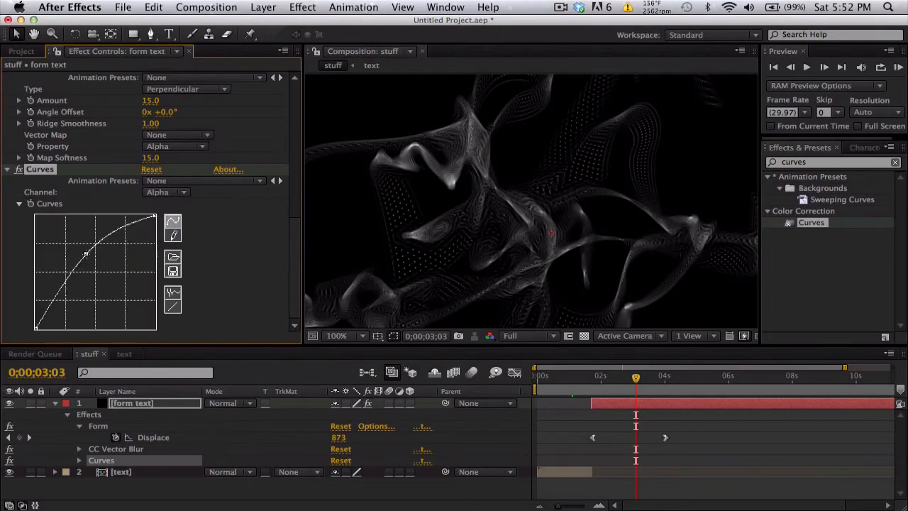
# Step: Create an adjustment layer above the form text layer and apply the Video Copilot Twitch effect to it
pyautogui.click(358, 336)
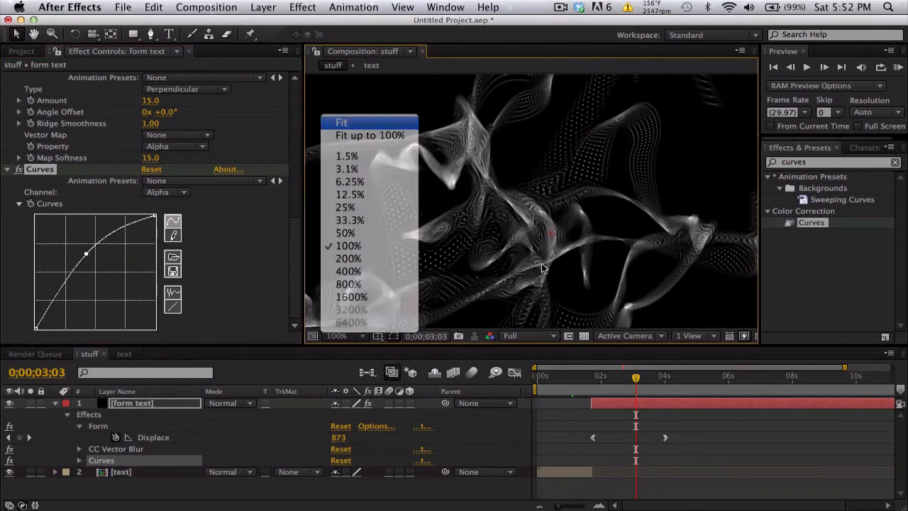
pyautogui.click(338, 121)
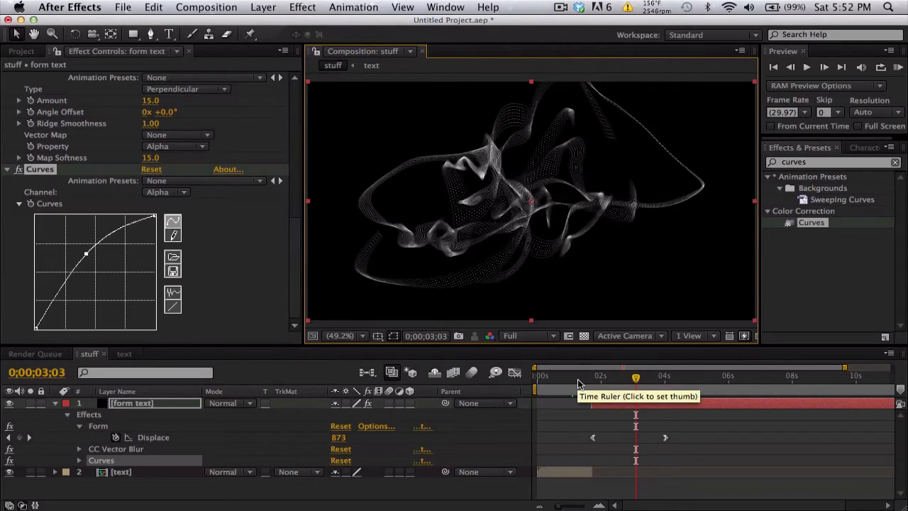
pyautogui.click(578, 384)
pyautogui.click(263, 7)
pyautogui.moveTo(404, 23)
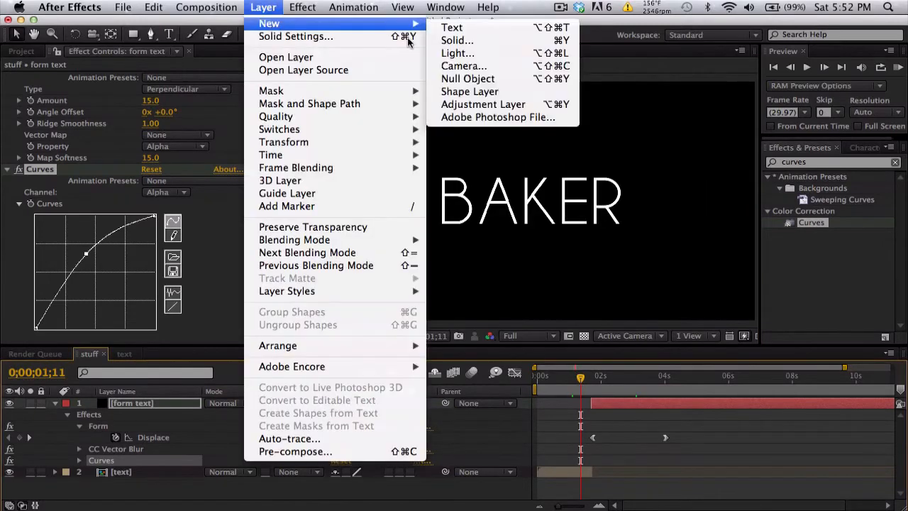
pyautogui.click(483, 104)
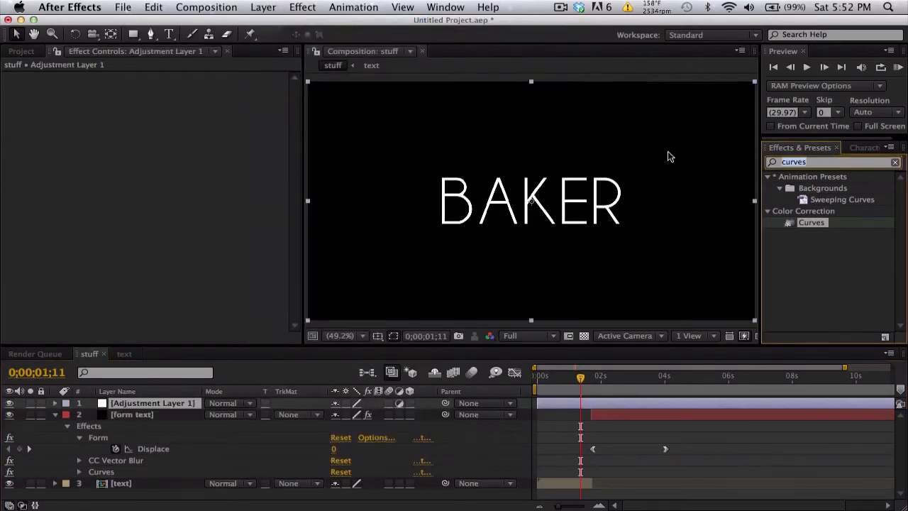
pyautogui.write('twitc')
pyautogui.moveTo(813, 237); pyautogui.dragTo(618, 406)
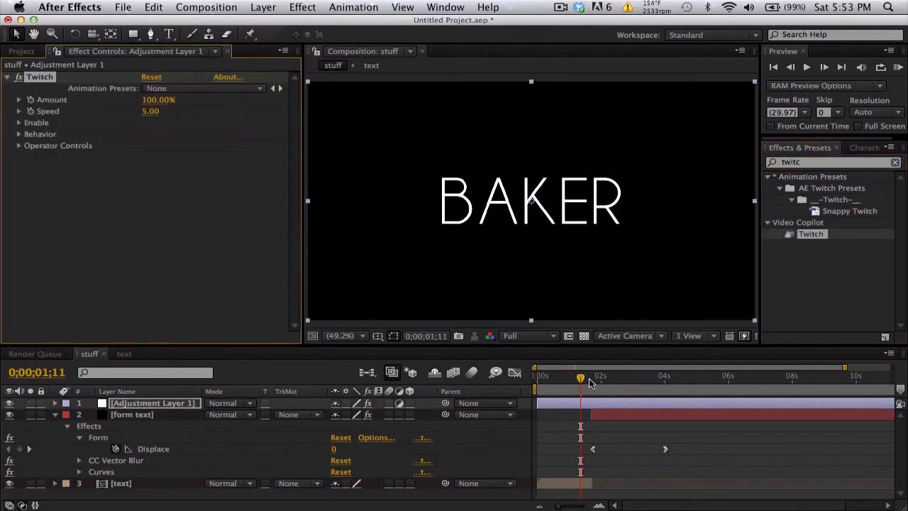
# Step: Keyframe the Twitch Amount at 100% at 0;00;01;21 and at 0% at 0;00;01;18
pyautogui.click(591, 377)
pyautogui.press('=')
pyautogui.press('=')
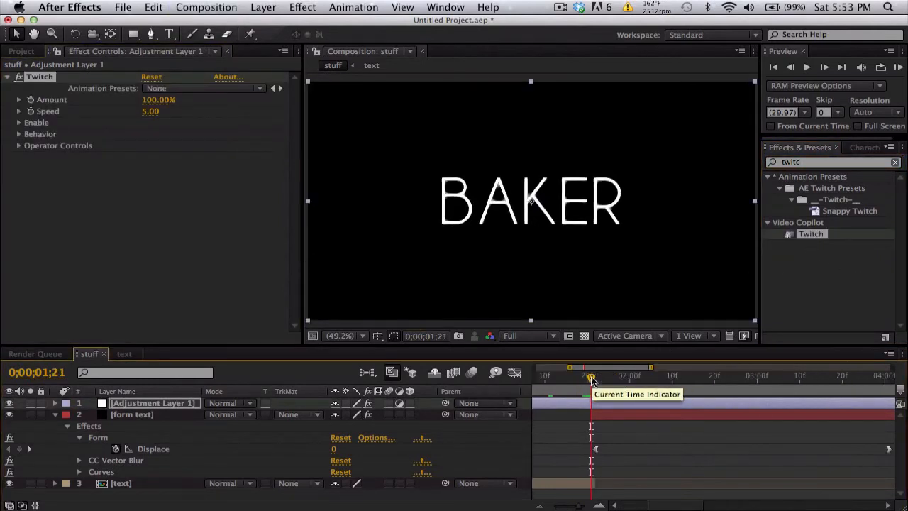
pyautogui.click(35, 106)
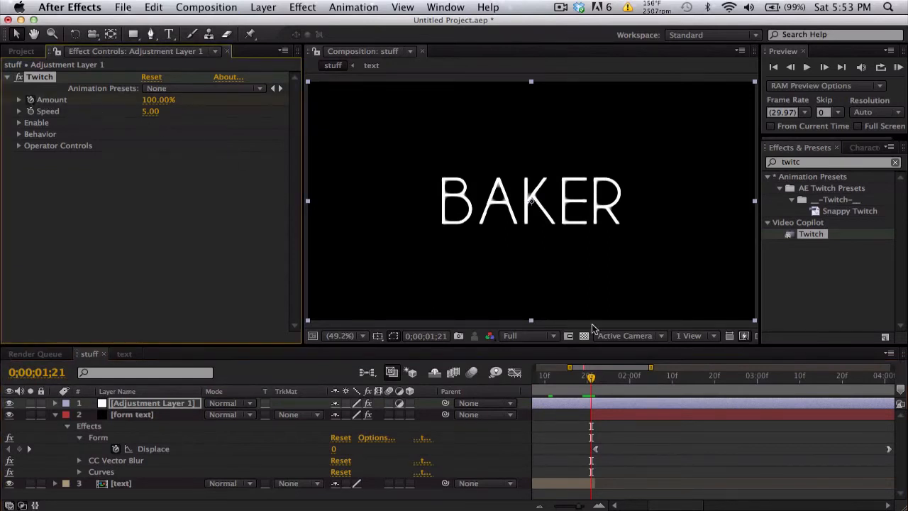
pyautogui.click(578, 377)
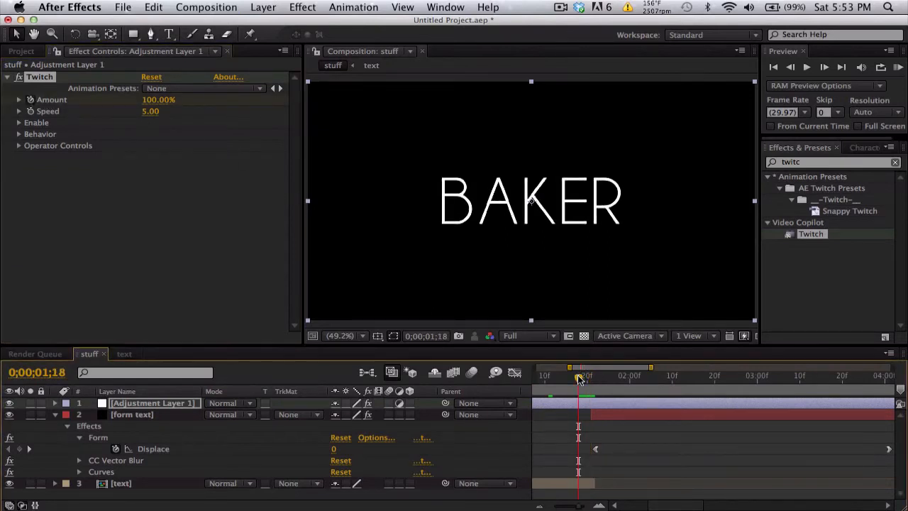
pyautogui.click(156, 100)
pyautogui.write('00')
pyautogui.press('Return')
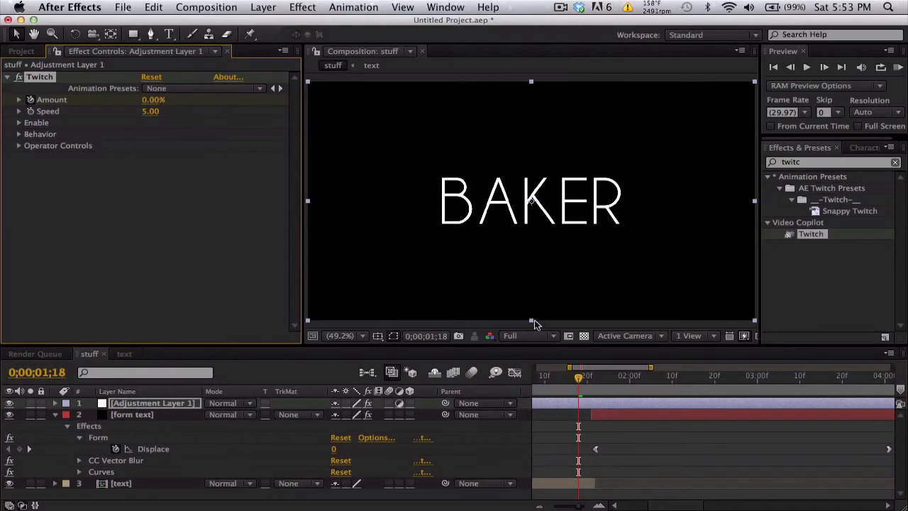
# Step: Add a 0% Twitch Amount keyframe at 0;00;02;01 and reveal the adjustment layer's keyframes
pyautogui.click(632, 375)
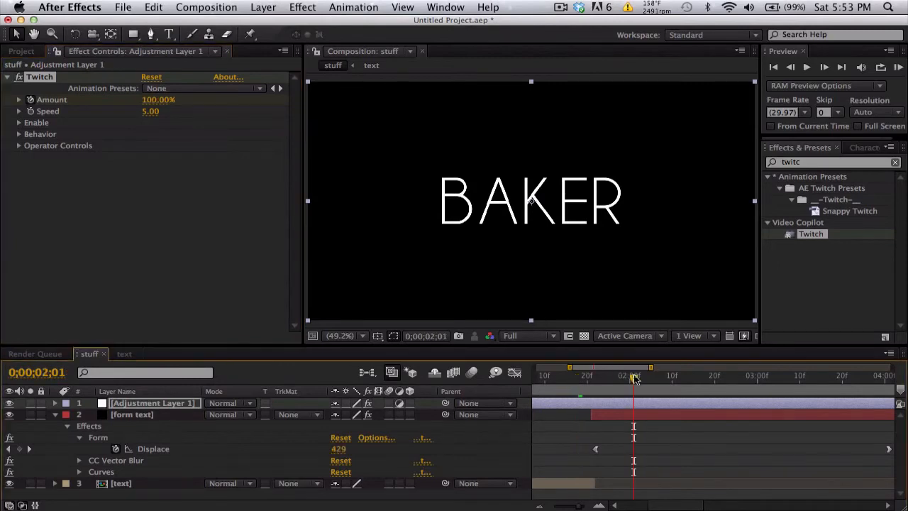
pyautogui.click(162, 100)
pyautogui.write('00')
pyautogui.press('Return')
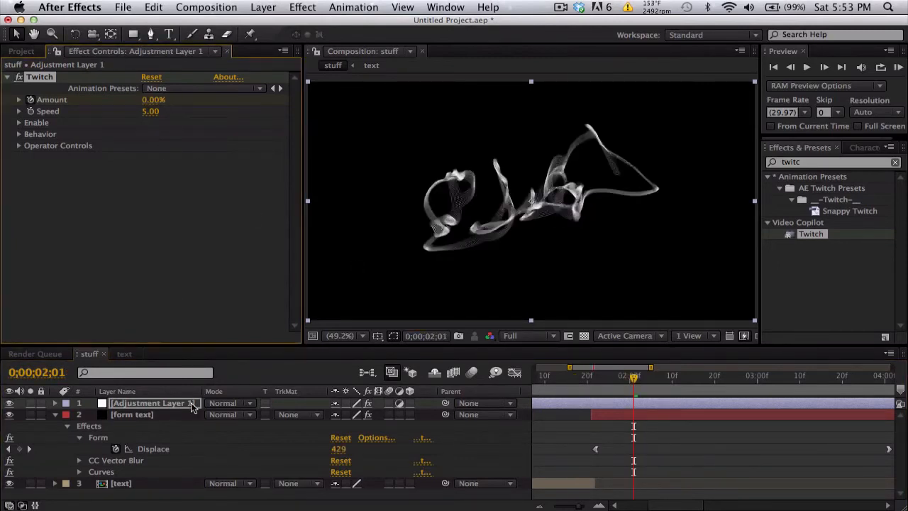
pyautogui.press('u')
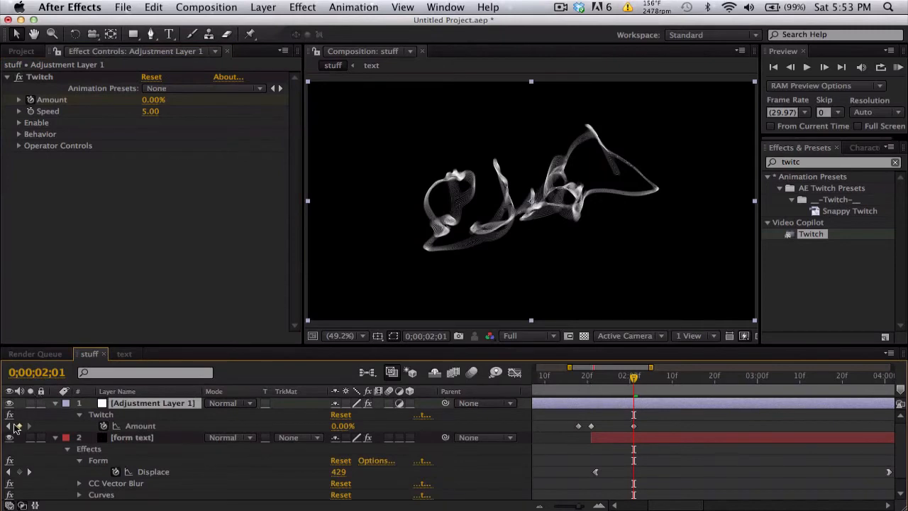
# Step: Go to the 100% Amount keyframe at 0;00;01;21 and enable Slide, Scale and Light in Twitch
pyautogui.click(9, 426)
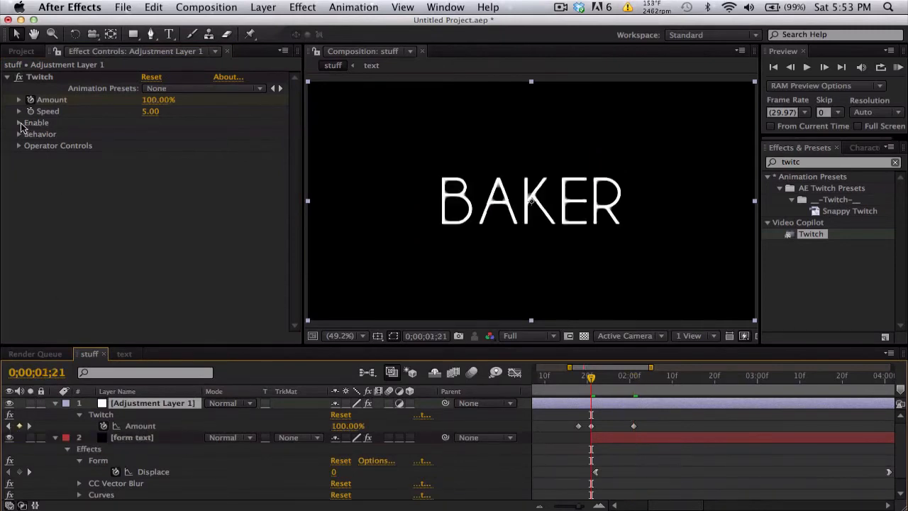
pyautogui.click(19, 123)
pyautogui.click(145, 180)
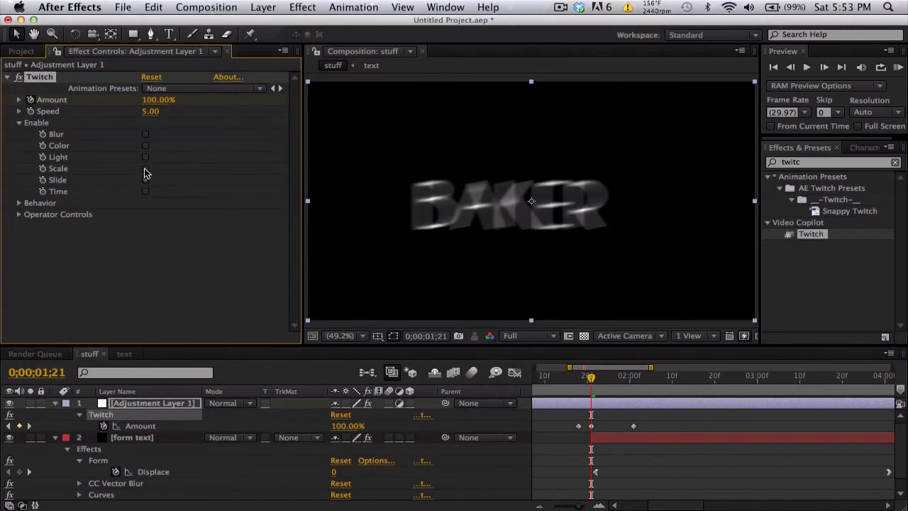
pyautogui.click(144, 170)
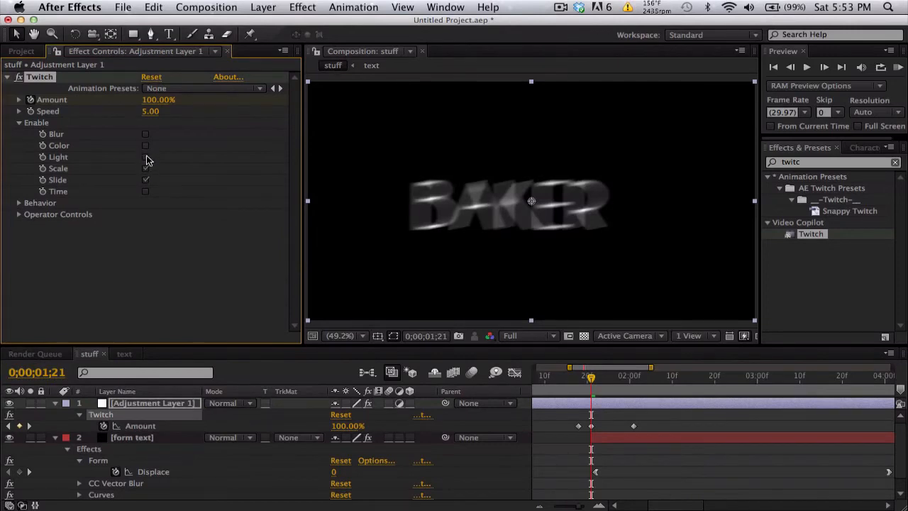
pyautogui.click(145, 157)
pyautogui.click(19, 123)
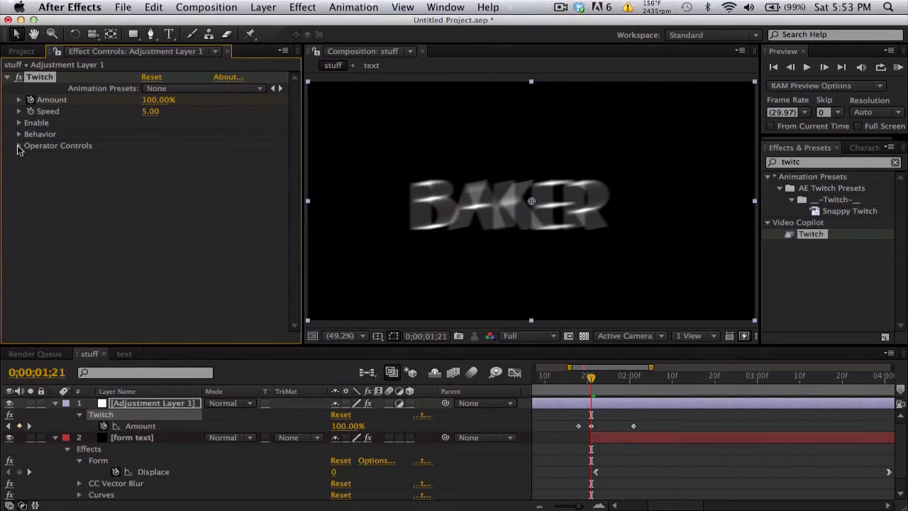
# Step: Set the Twitch Slide Amount to 20% in the Operator Controls
pyautogui.click(19, 145)
pyautogui.scroll(-5, 177, 177)
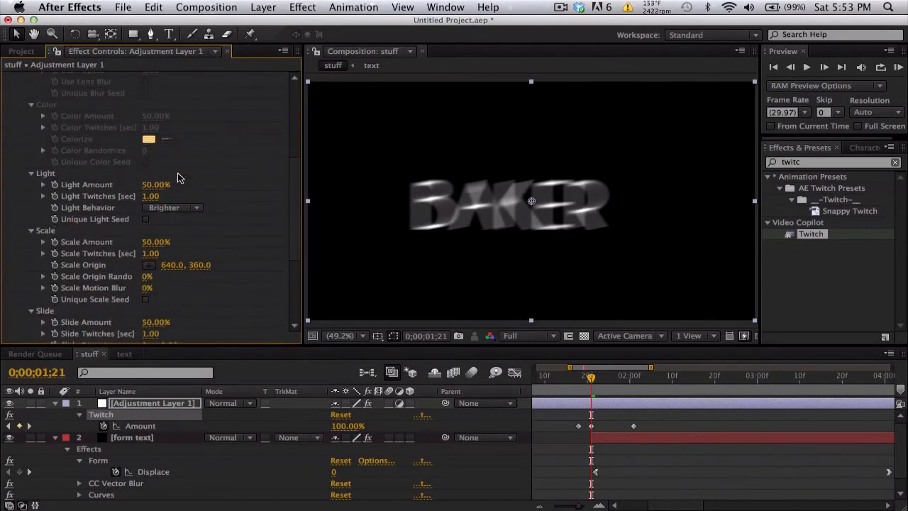
pyautogui.scroll(-5, 178, 178)
pyautogui.click(154, 201)
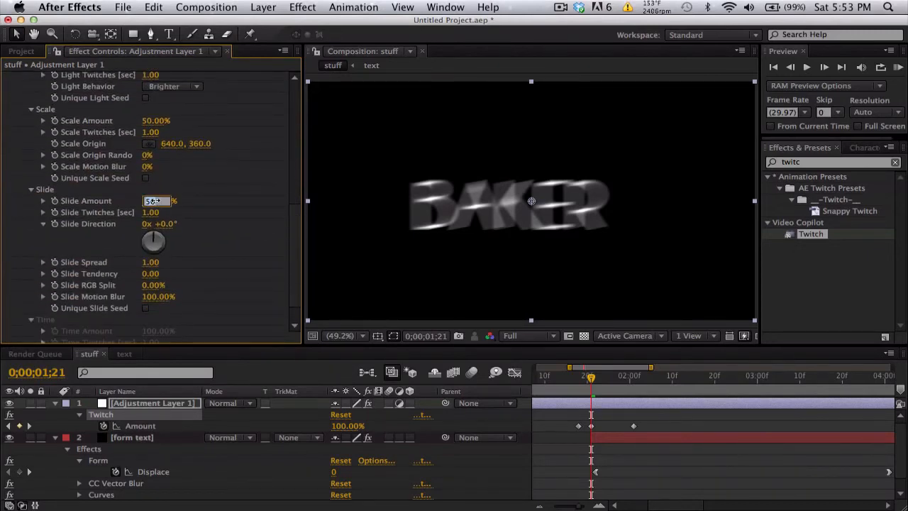
pyautogui.write('20')
pyautogui.press('Return')
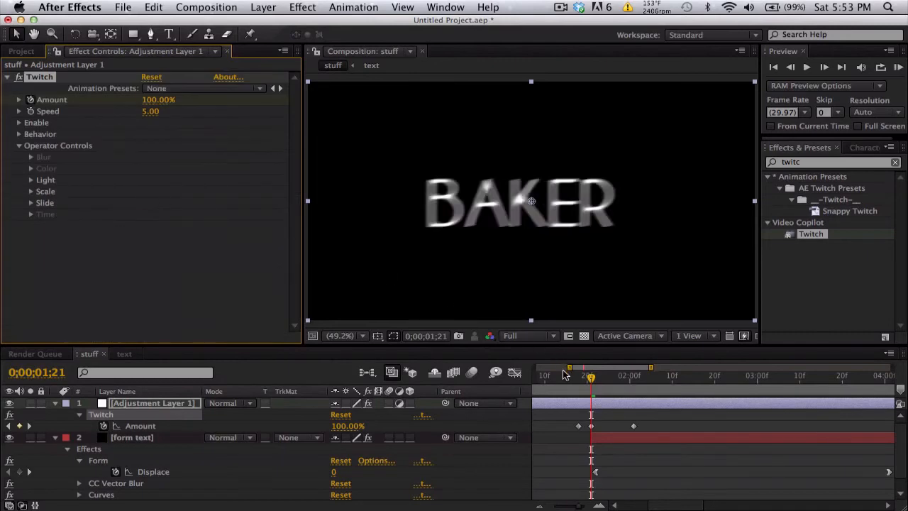
# Step: Scrub through the Twitch transition and the dispersing particles up to about four seconds with the whole timeline in view
pyautogui.moveTo(565, 375); pyautogui.dragTo(710, 380)
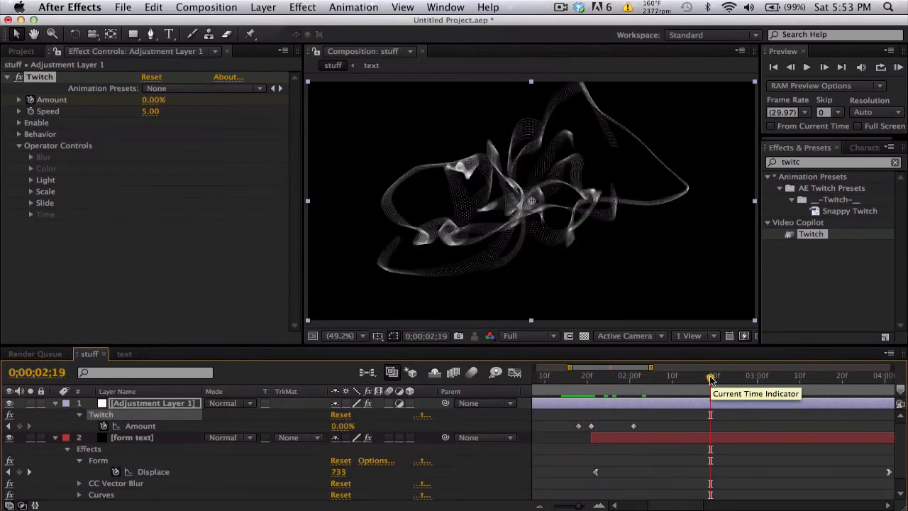
pyautogui.press('-')
pyautogui.press('-')
pyautogui.press('-')
pyautogui.click(617, 380)
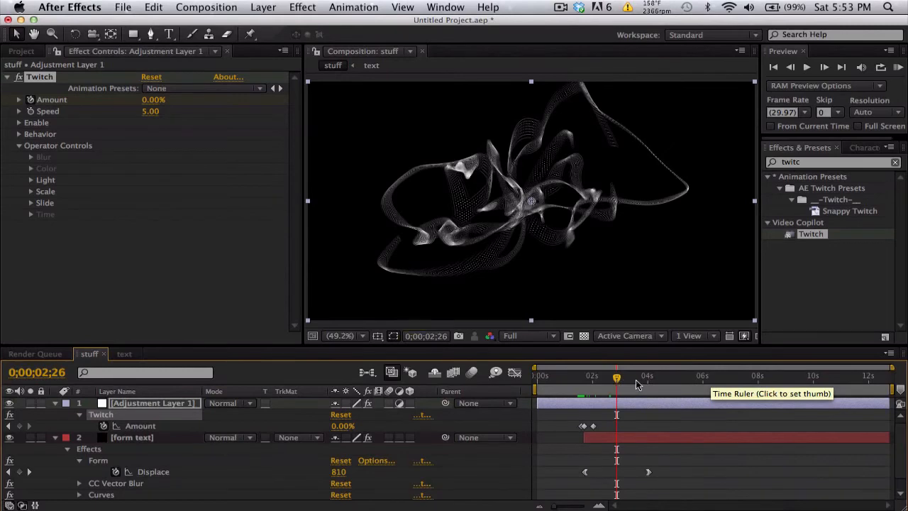
pyautogui.click(637, 381)
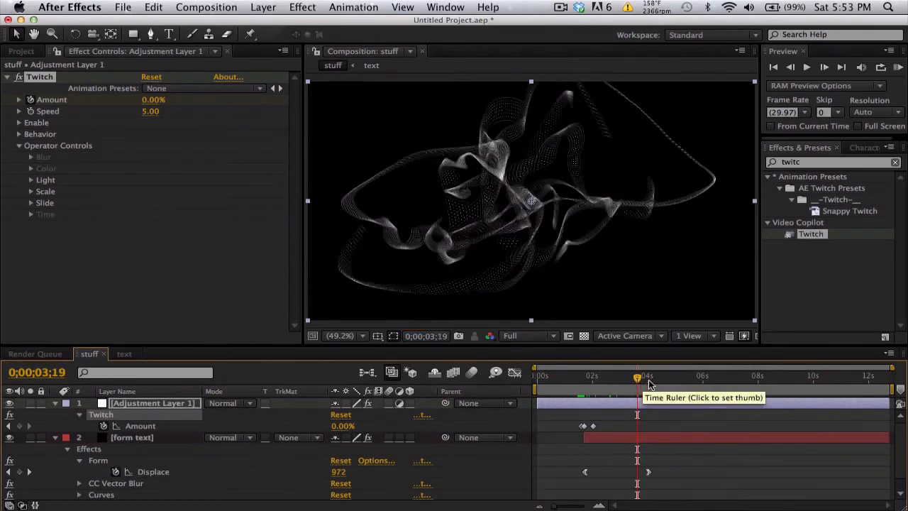
pyautogui.click(650, 381)
# Step: Switch to Chrome and play the "Obey Agony: Insomnia" YouTube video as an example of the particle effect
pyautogui.hotkey('ctrl', 'Left')
pyautogui.hotkey('ctrl', 'Left')
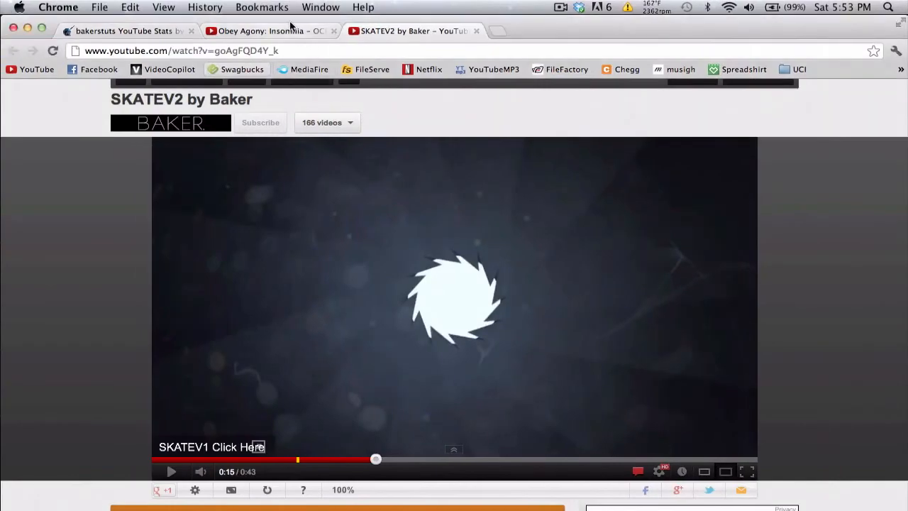
pyautogui.click(290, 28)
pyautogui.click(200, 315)
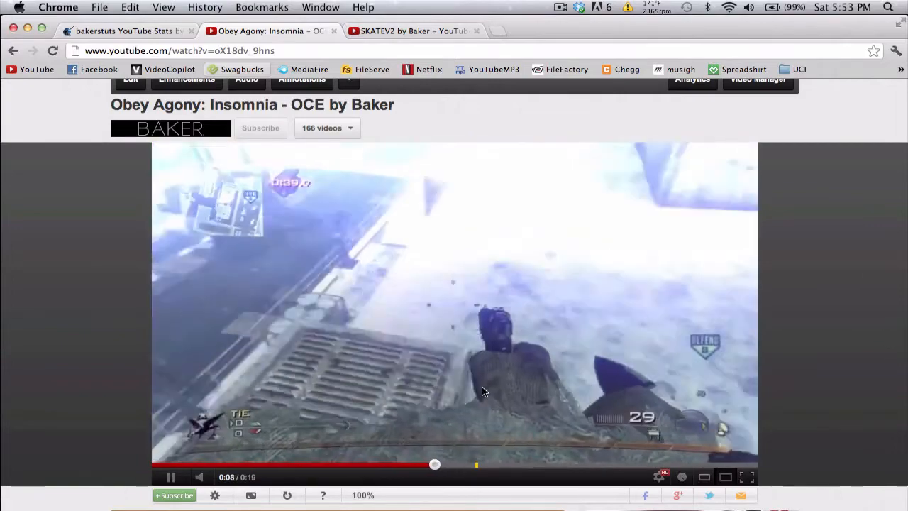
# Step: Replay the particle section around 0:07 to 0:09 of the YouTube example, pause it and switch back to After Effects
pyautogui.click(482, 386)
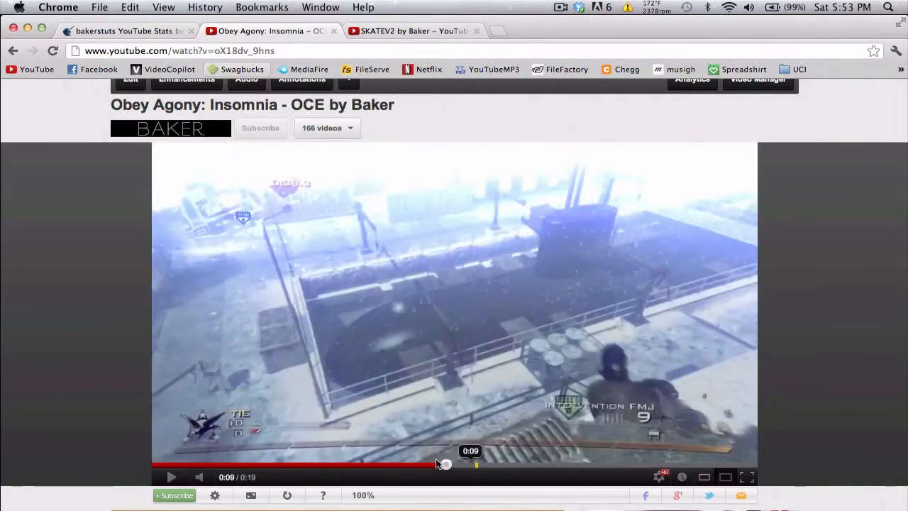
pyautogui.click(421, 462)
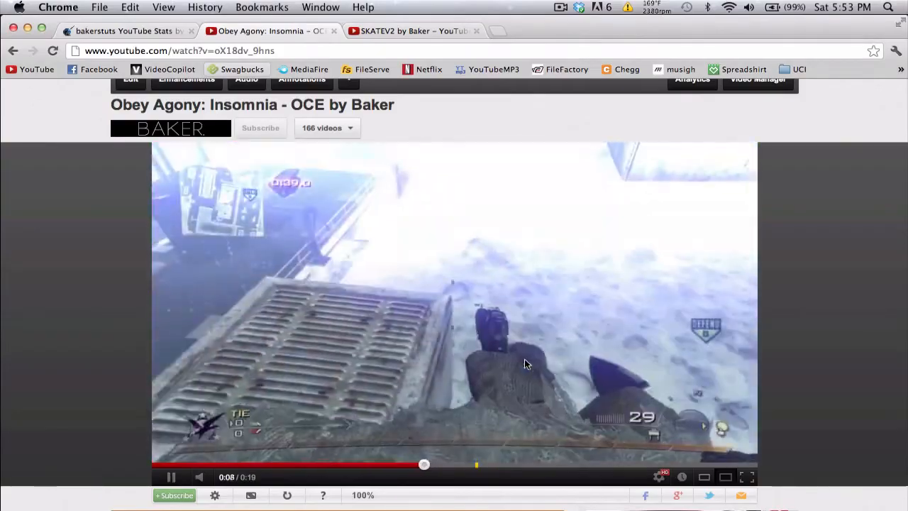
pyautogui.click(485, 328)
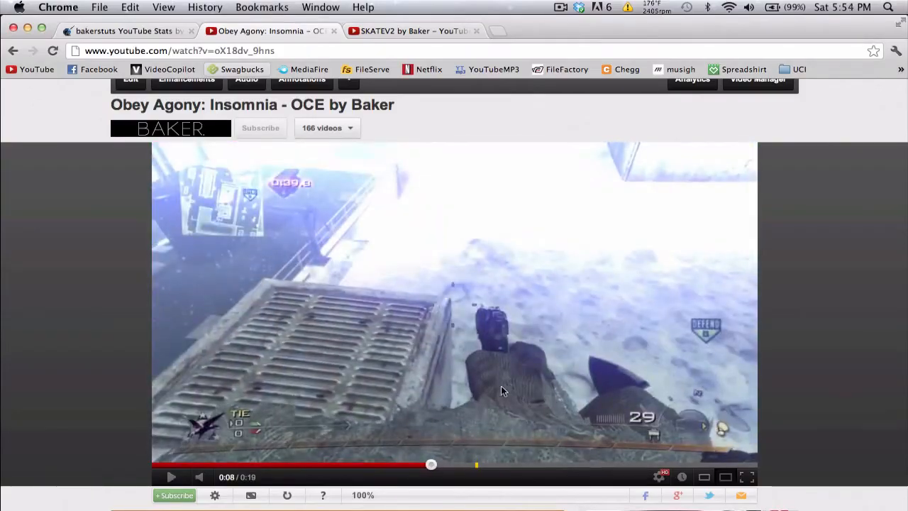
pyautogui.hotkey('ctrl', 'Right')
pyautogui.hotkey('ctrl', 'Right')
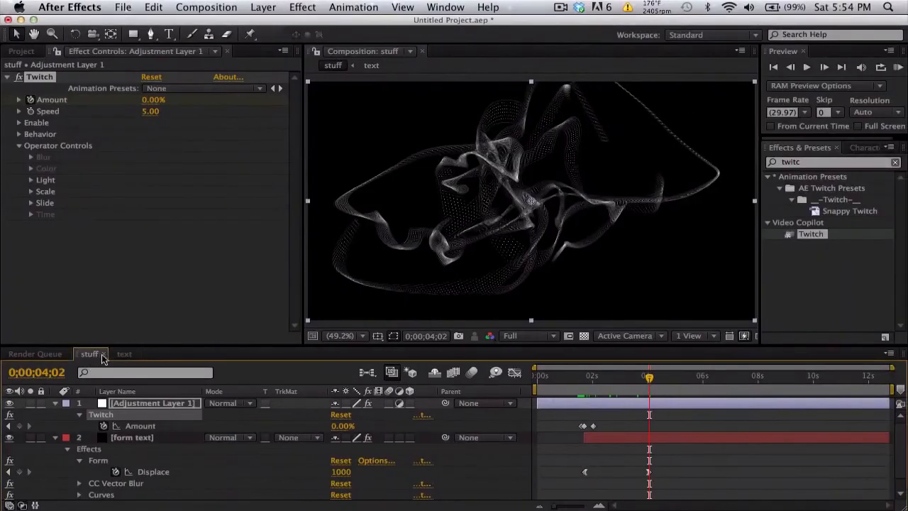
# Step: Check the text composition, return to stuff, and go to 0;00;03;06 with the Form Displace property selected
pyautogui.click(123, 355)
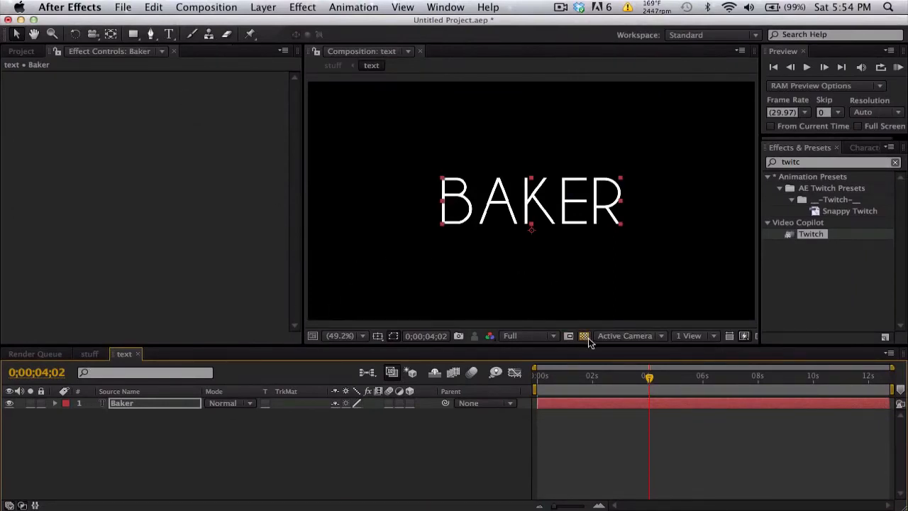
pyautogui.click(89, 354)
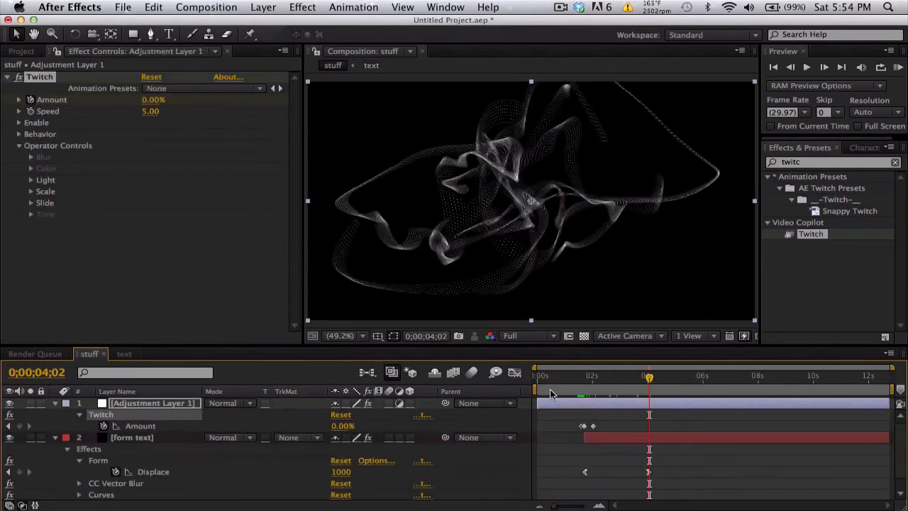
pyautogui.scroll(-1, 458, 465)
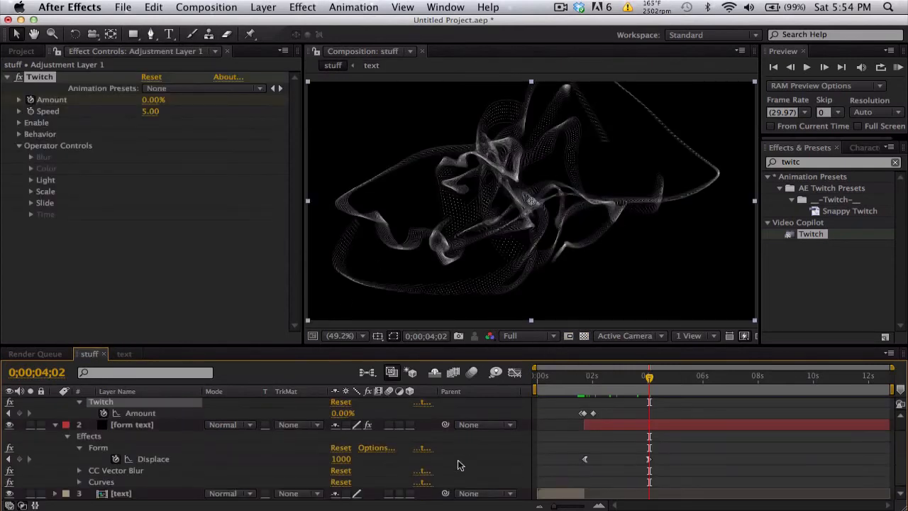
pyautogui.click(168, 460)
pyautogui.click(626, 377)
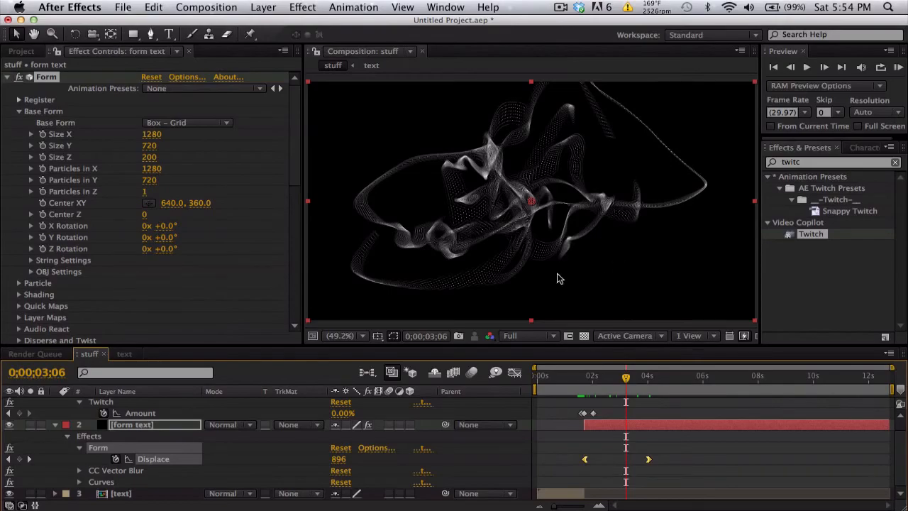
pyautogui.hotkey('ctrl', 'Left')
pyautogui.hotkey('ctrl', 'Left')
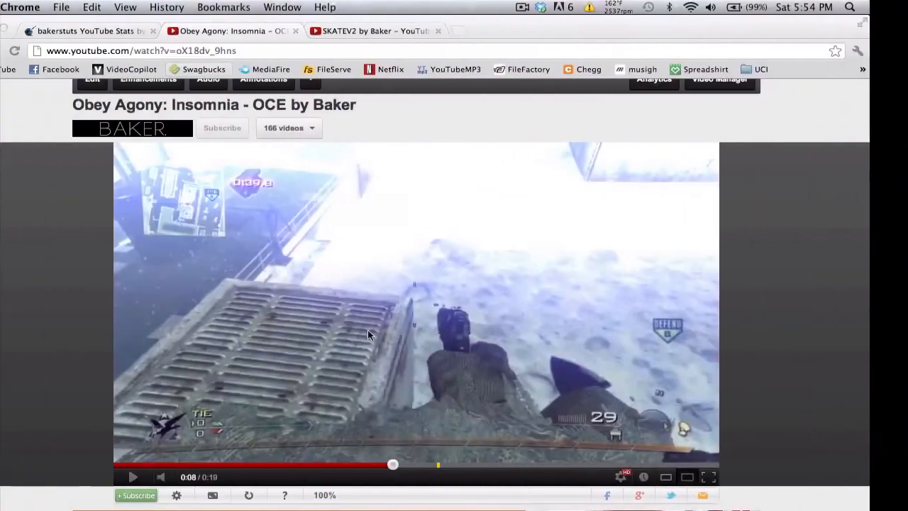
pyautogui.hotkey('ctrl', 'Right')
pyautogui.hotkey('ctrl', 'Right')
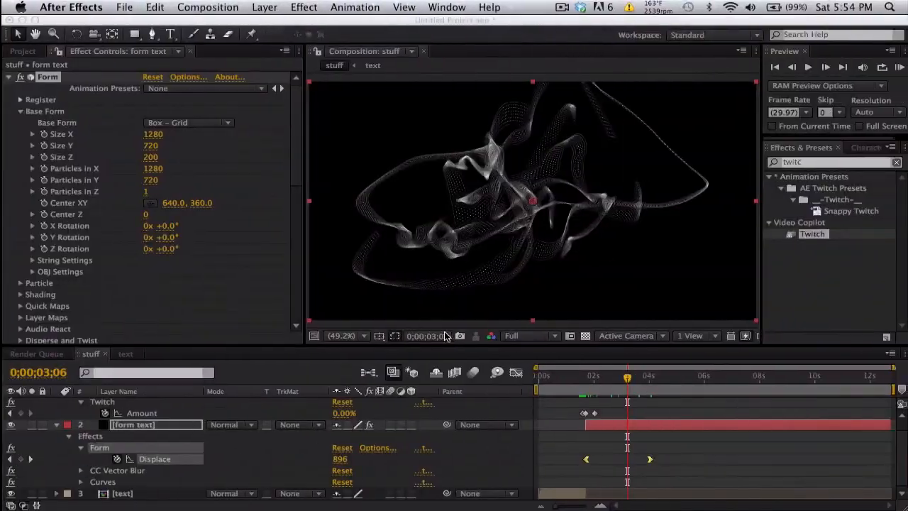
# Step: Add a new camera with the 24mm preset to the stuff composition
pyautogui.click(264, 7)
pyautogui.moveTo(277, 24)
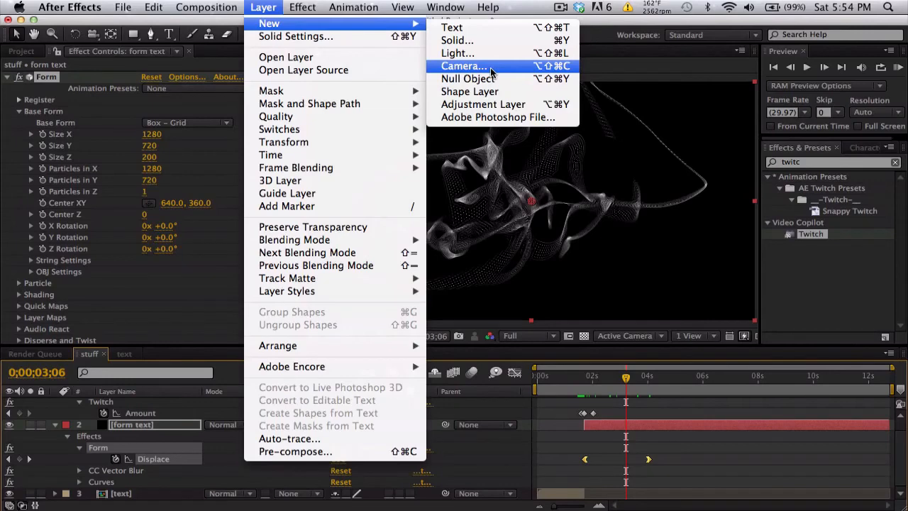
pyautogui.click(491, 68)
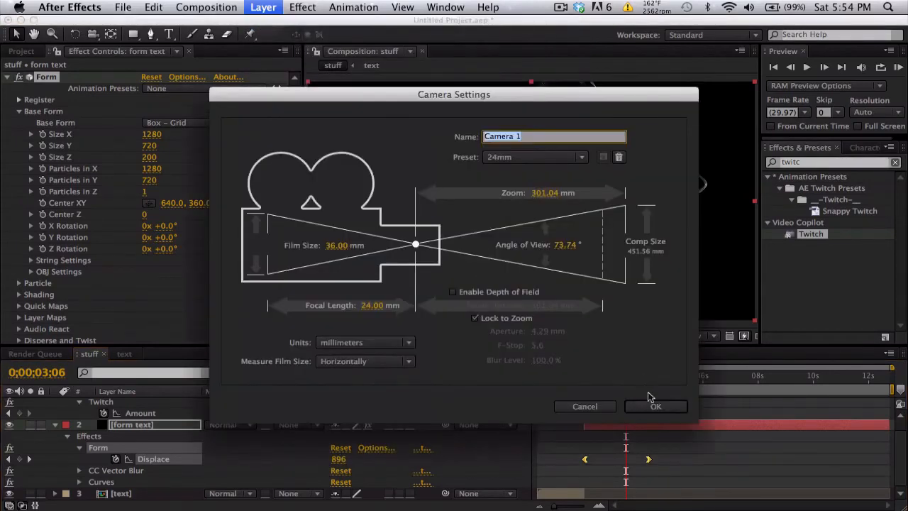
pyautogui.click(655, 406)
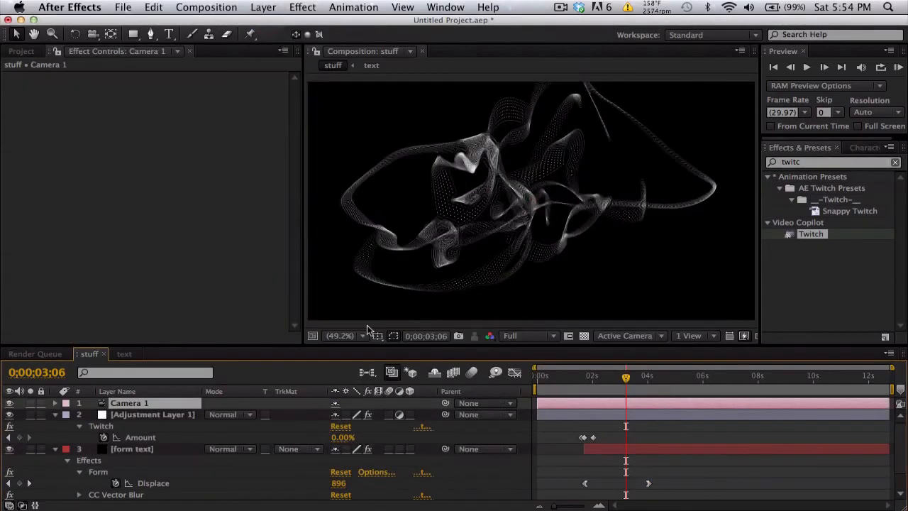
# Step: Orbit the new camera around the dispersed particles to view them from a different angle
pyautogui.click(360, 335)
pyautogui.click(361, 120)
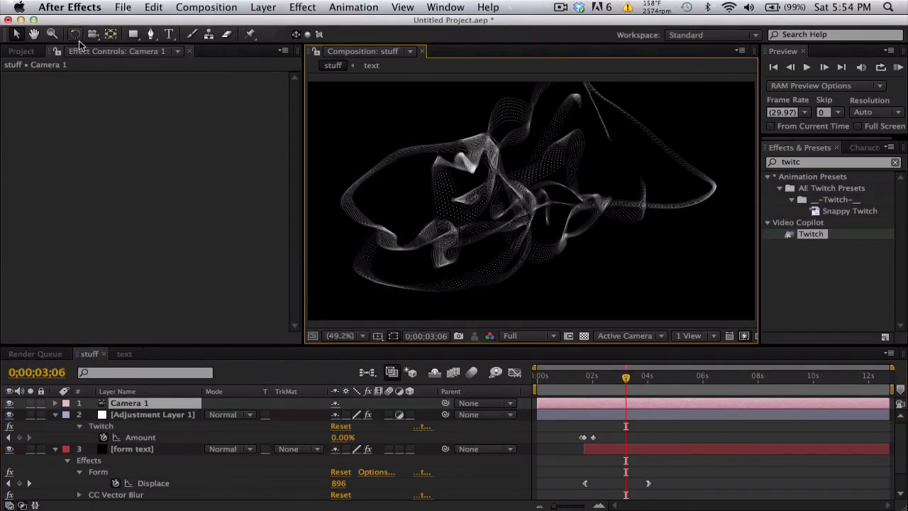
pyautogui.moveTo(92, 39); pyautogui.dragTo(117, 51)
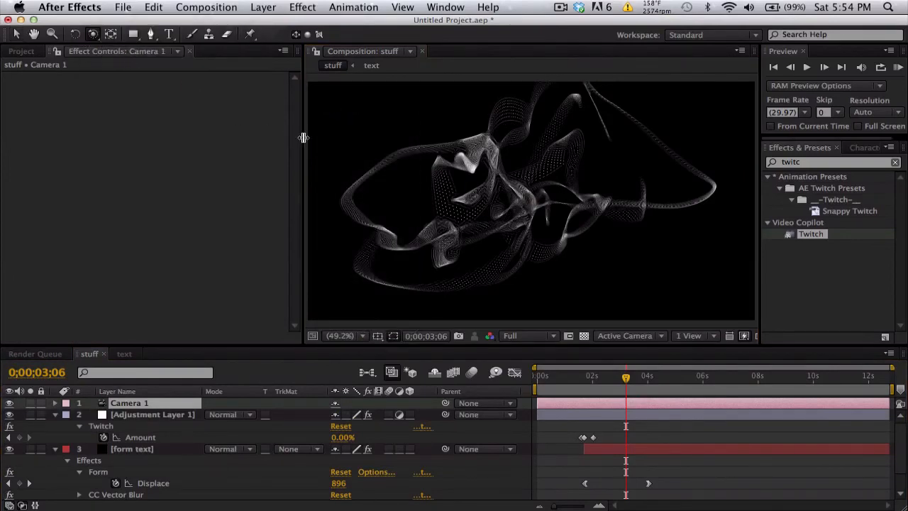
pyautogui.moveTo(419, 165); pyautogui.dragTo(485, 322)
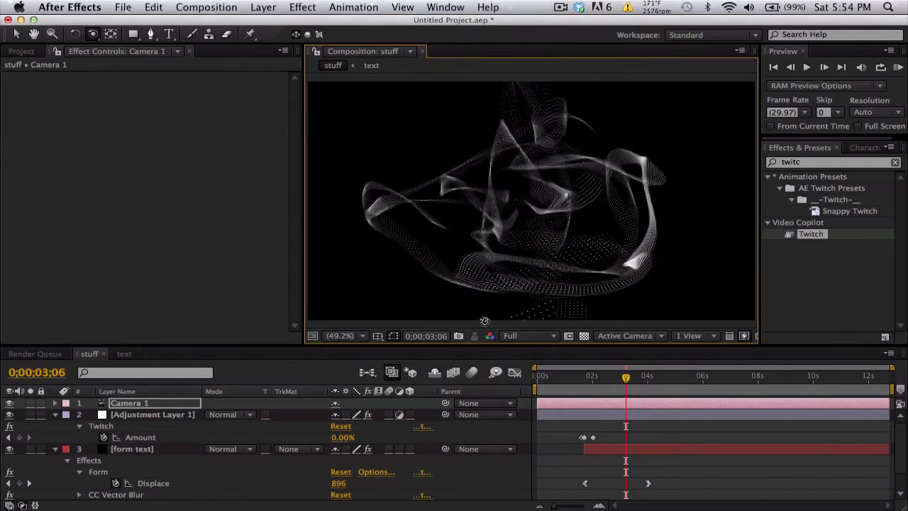
# Step: Scrub the dispersion to 0;00;02;16 and orbit the camera back to a nearly frontal view of the particles
pyautogui.click(591, 377)
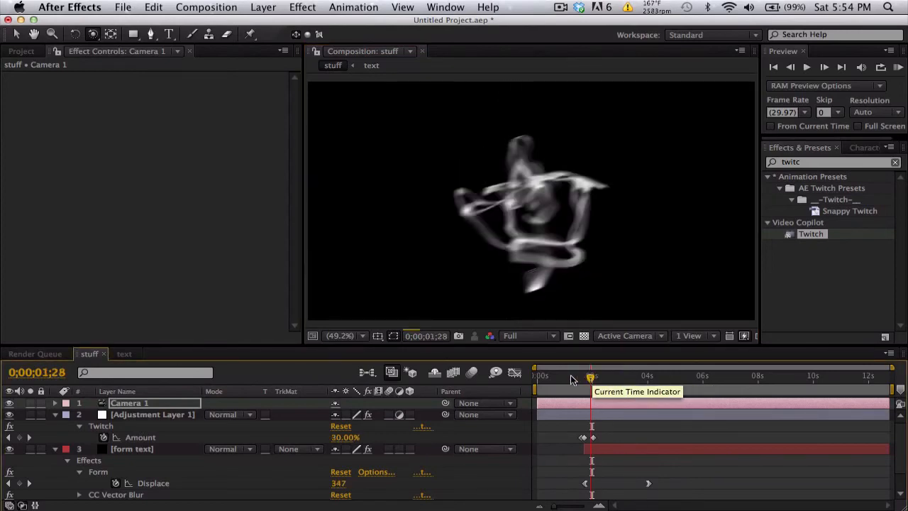
pyautogui.click(587, 377)
pyautogui.click(607, 377)
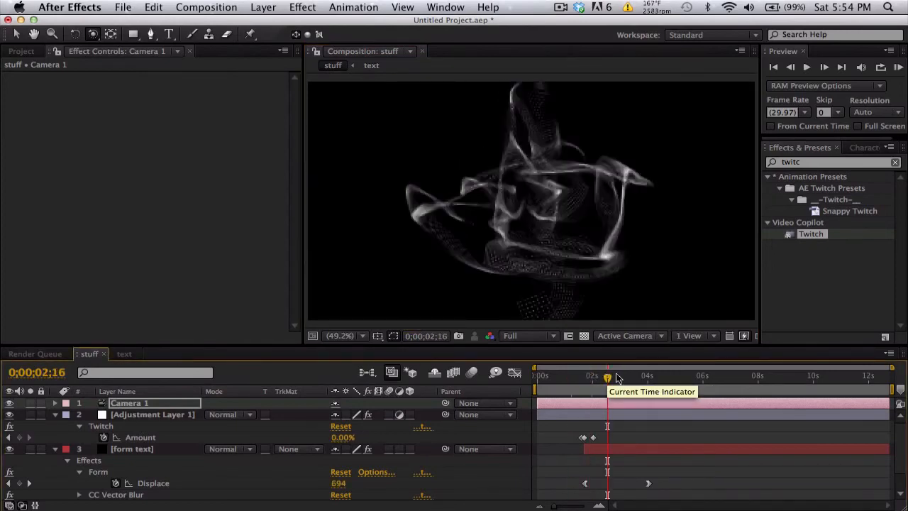
pyautogui.moveTo(564, 219); pyautogui.dragTo(502, 191)
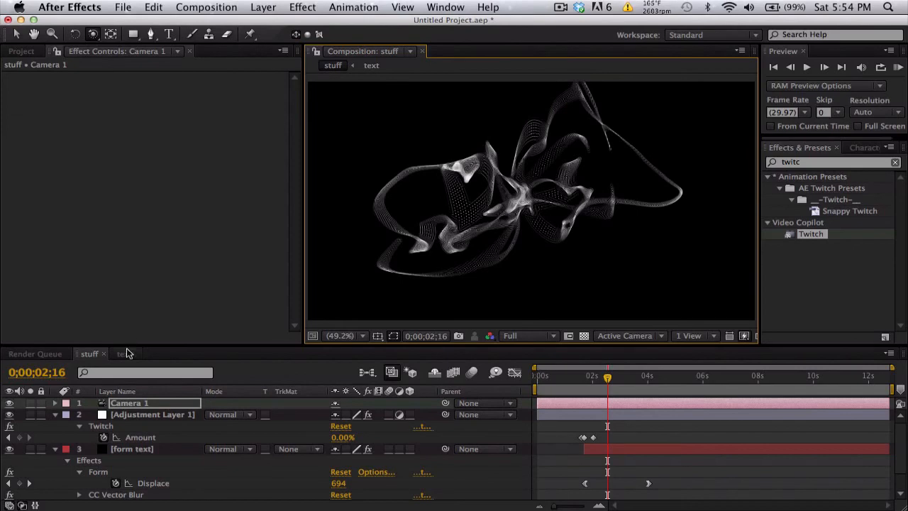
# Step: Collapse the adjustment layer and form text properties in the timeline, and select the form text layer
pyautogui.click(55, 414)
pyautogui.click(55, 425)
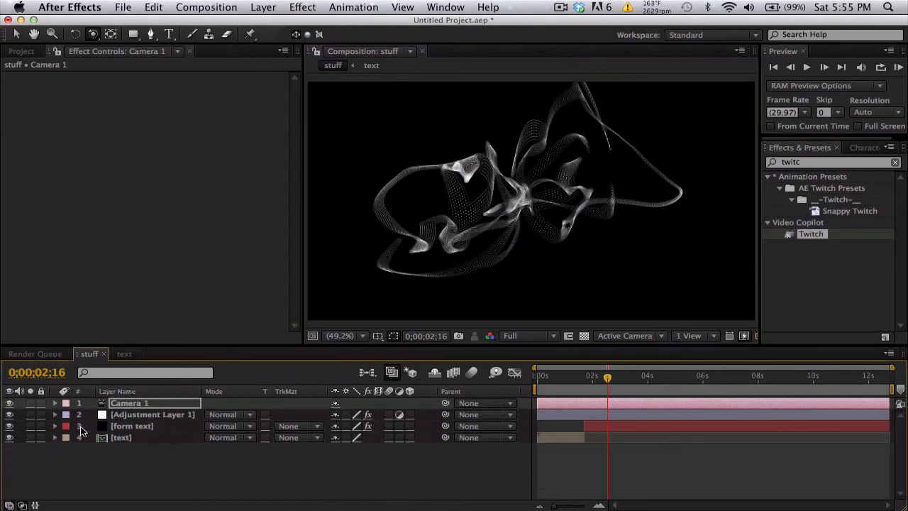
pyautogui.click(119, 426)
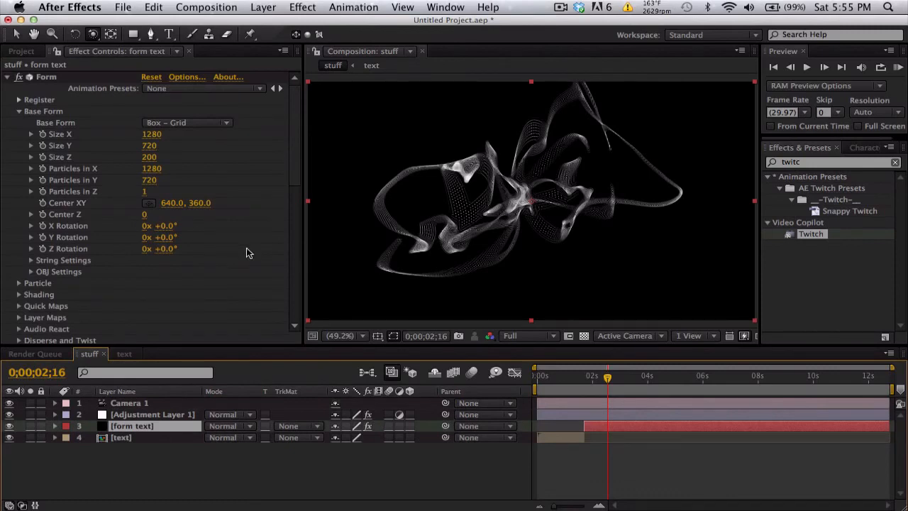
# Step: Go to 0;00;03;16 and orbit the camera around the fully spread particles to a tilted angle
pyautogui.click(624, 378)
pyautogui.click(635, 379)
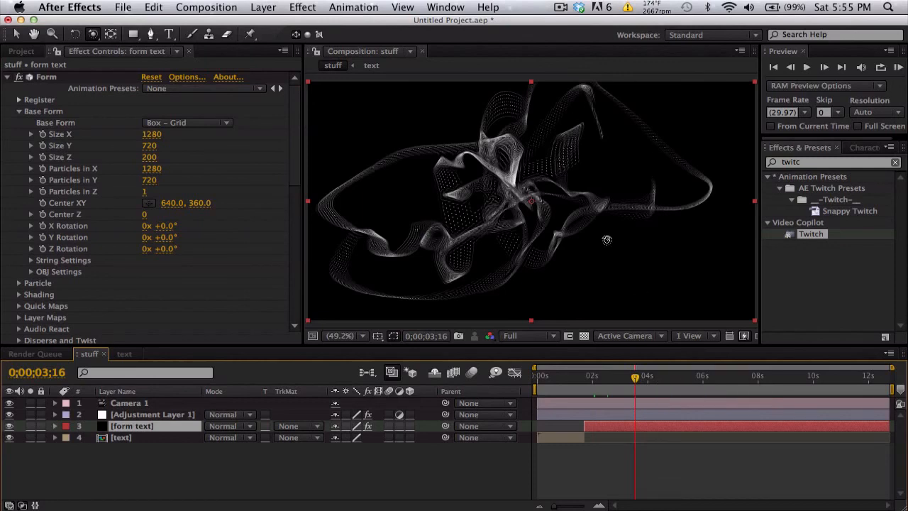
pyautogui.moveTo(575, 246); pyautogui.dragTo(573, 247)
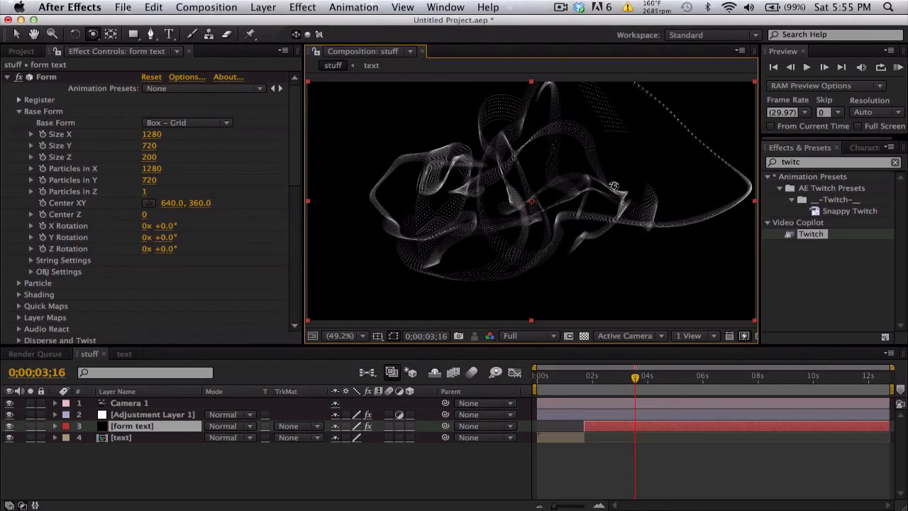
pyautogui.moveTo(595, 214)
pyautogui.mouseDown()
pyautogui.moveTo(566, 227)
pyautogui.moveTo(604, 213)
pyautogui.mouseUp()
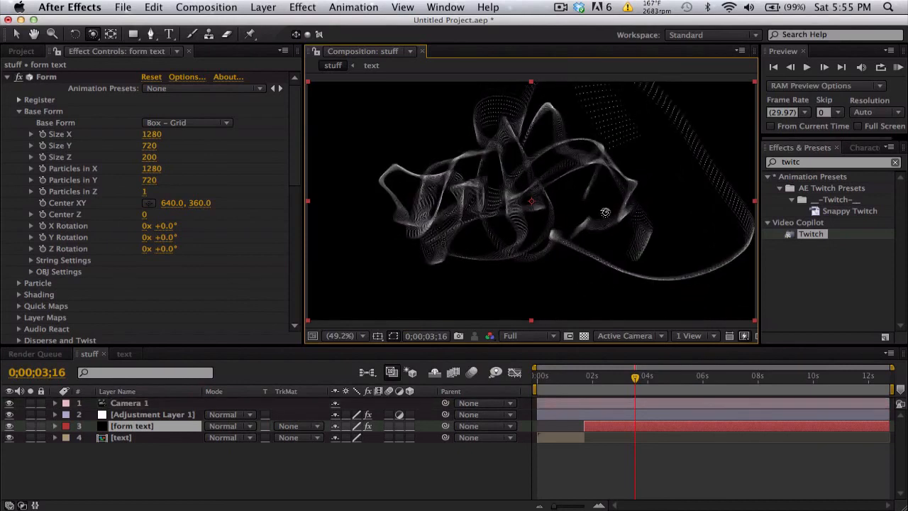